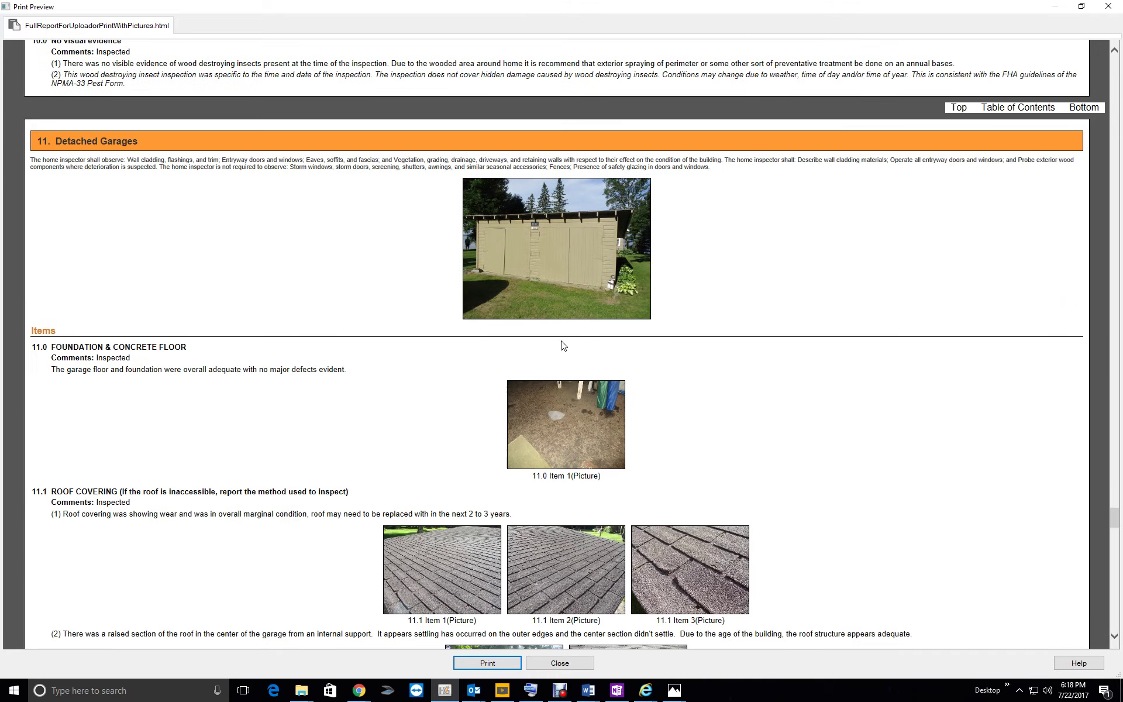
- Scroll the HTML report preview down to the Summary page and close it
scroll(563, 346, down, 20)
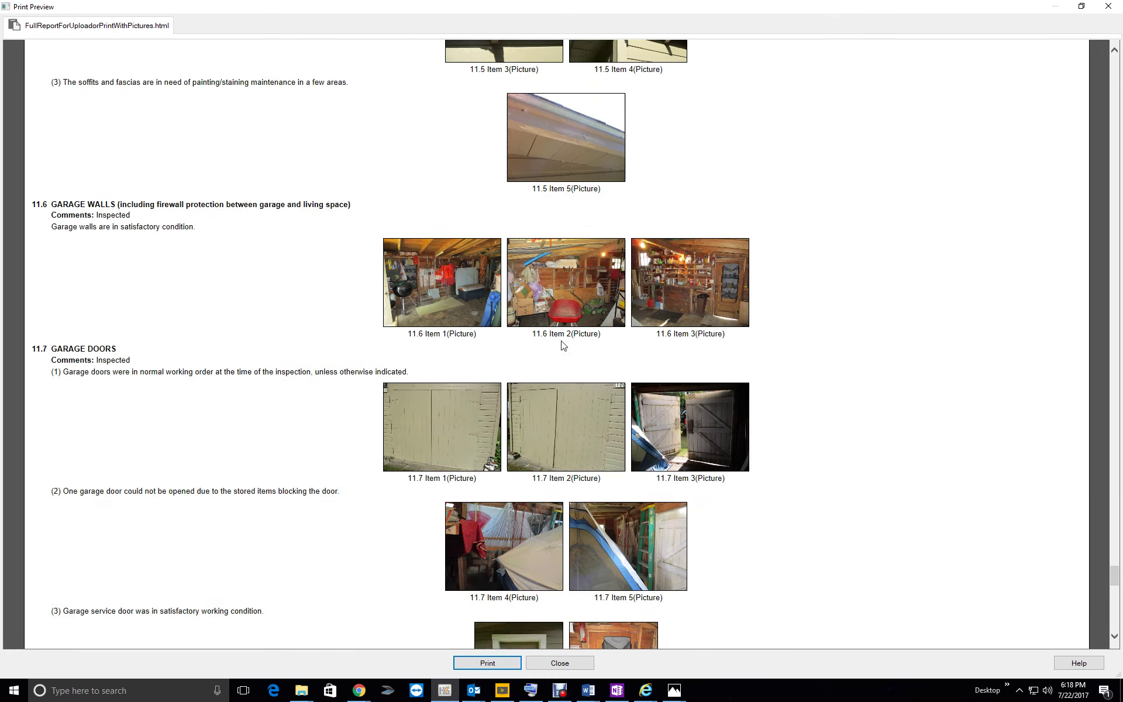
scroll(563, 345, down, 2)
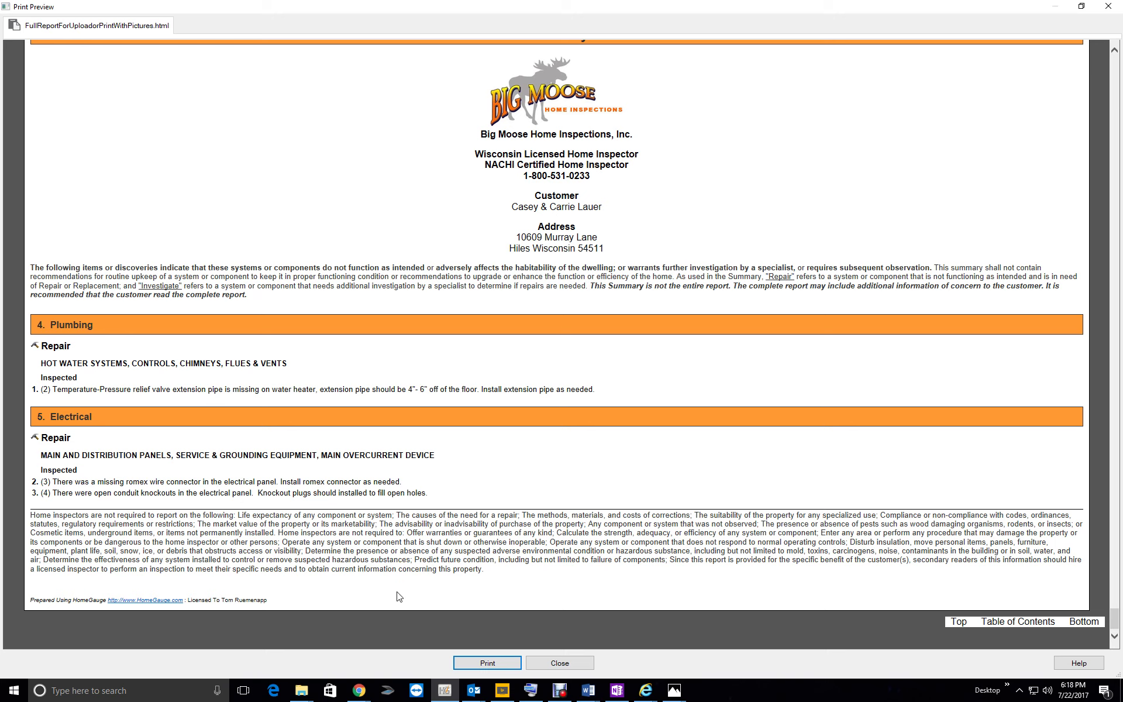
click(539, 661)
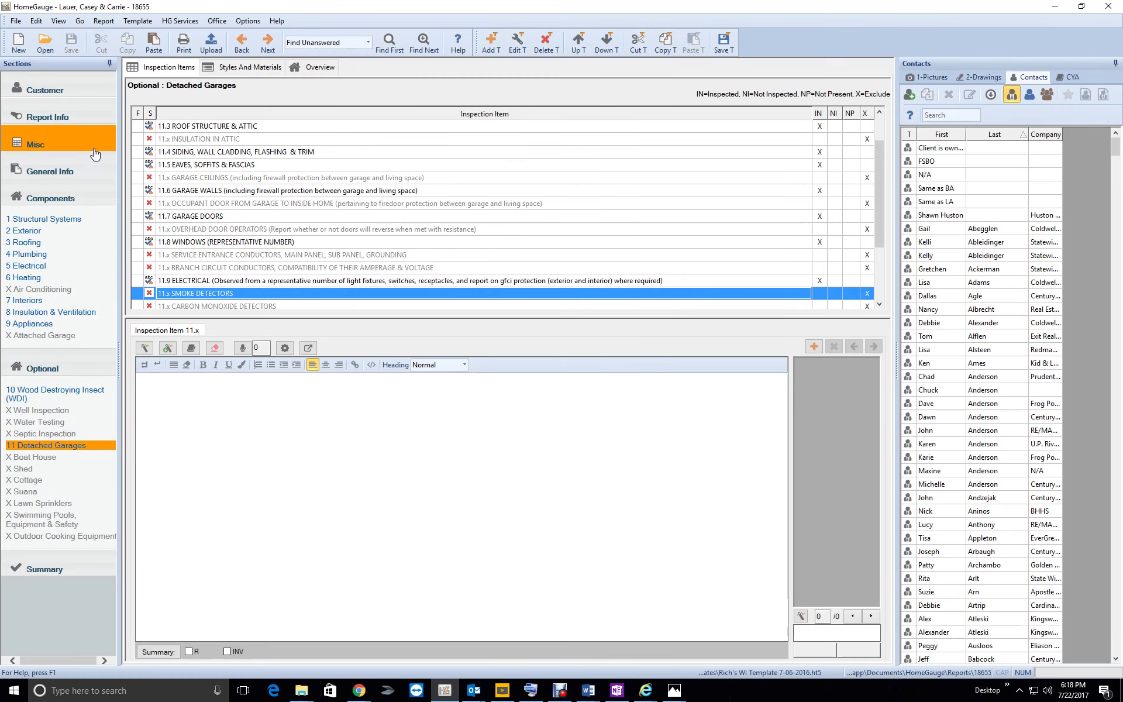
- Change the Full Report For Upload or Print With Pictures output type to Adobe Acrobat (PDF)
click(90, 121)
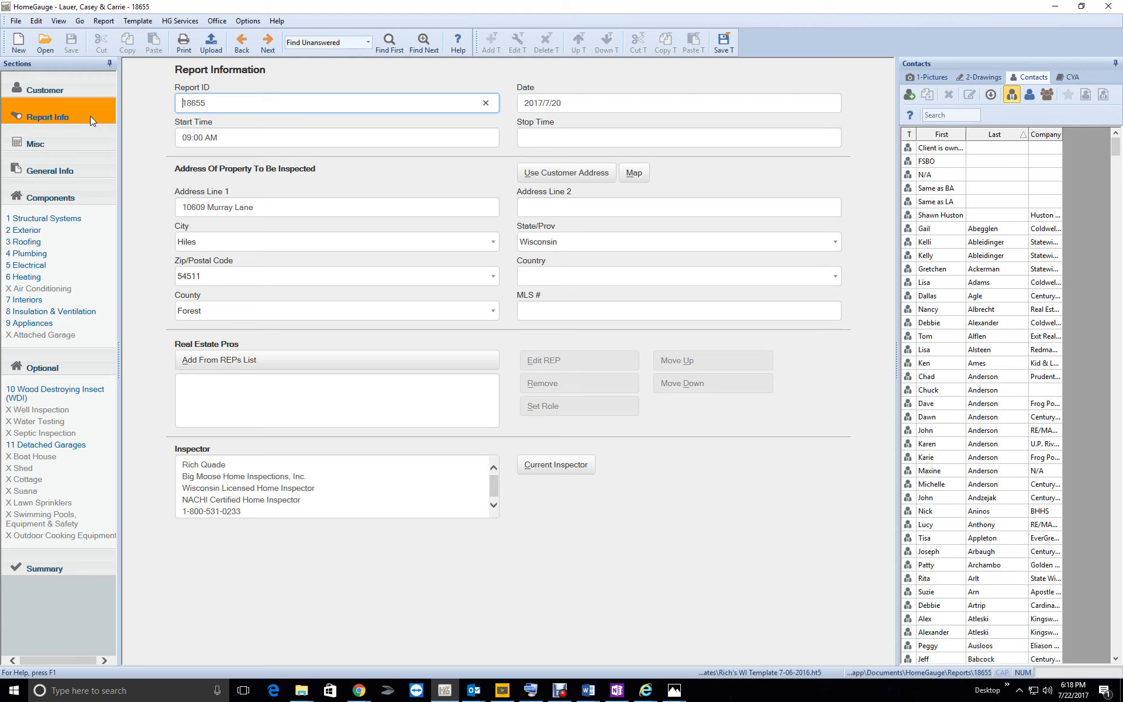
click(84, 117)
click(183, 42)
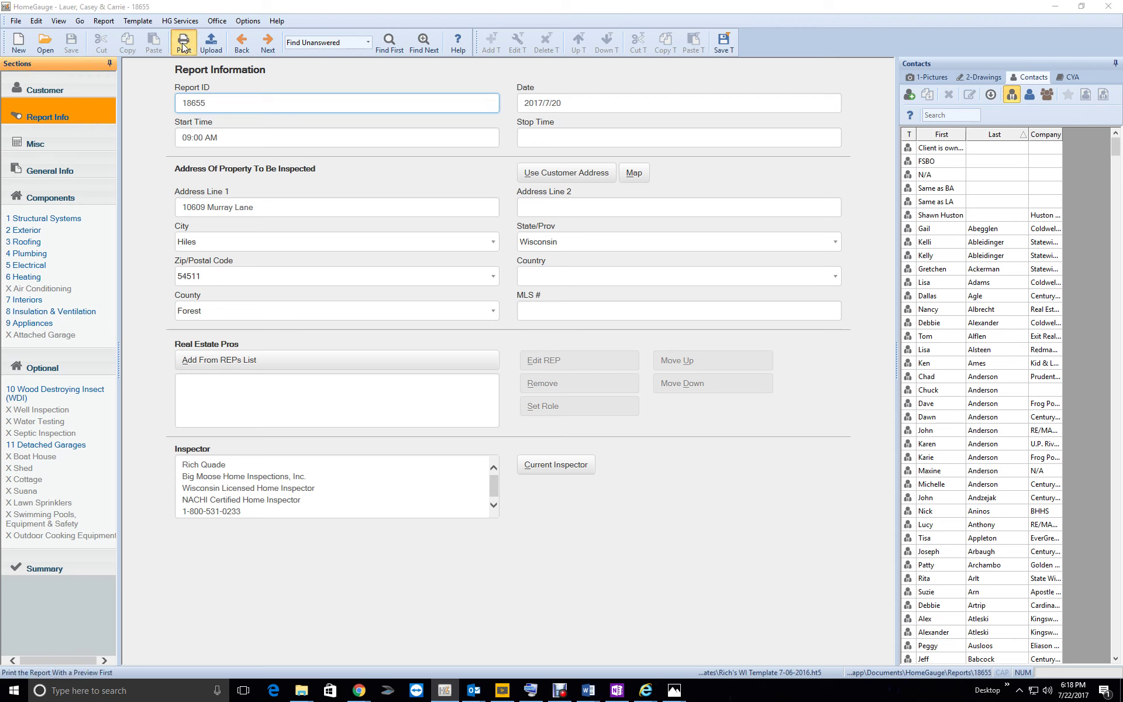
click(453, 314)
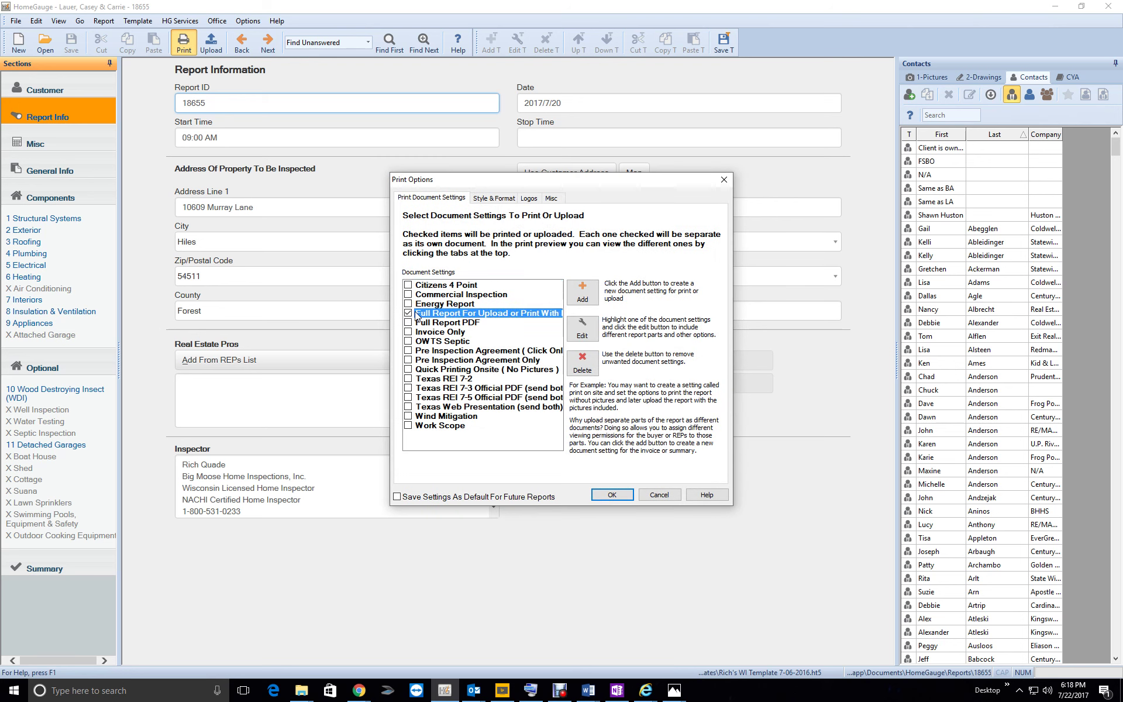
click(582, 329)
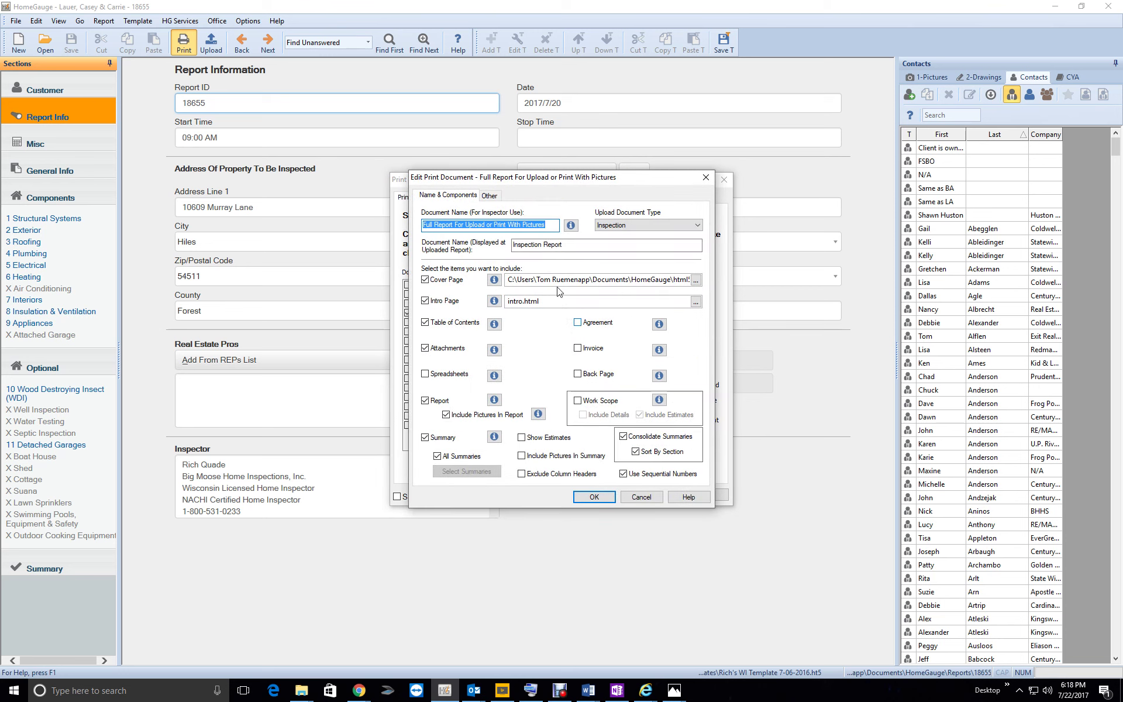
click(496, 198)
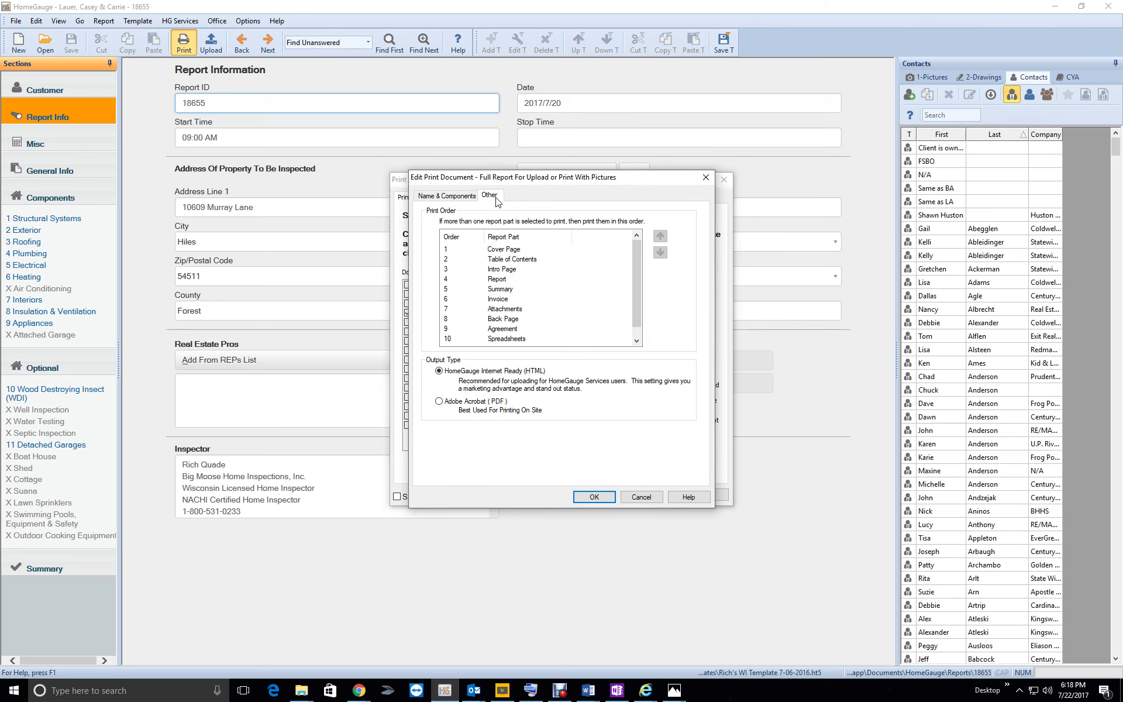
click(449, 403)
click(594, 497)
- Generate the full report PDF preview and zoom it to 50%
click(605, 496)
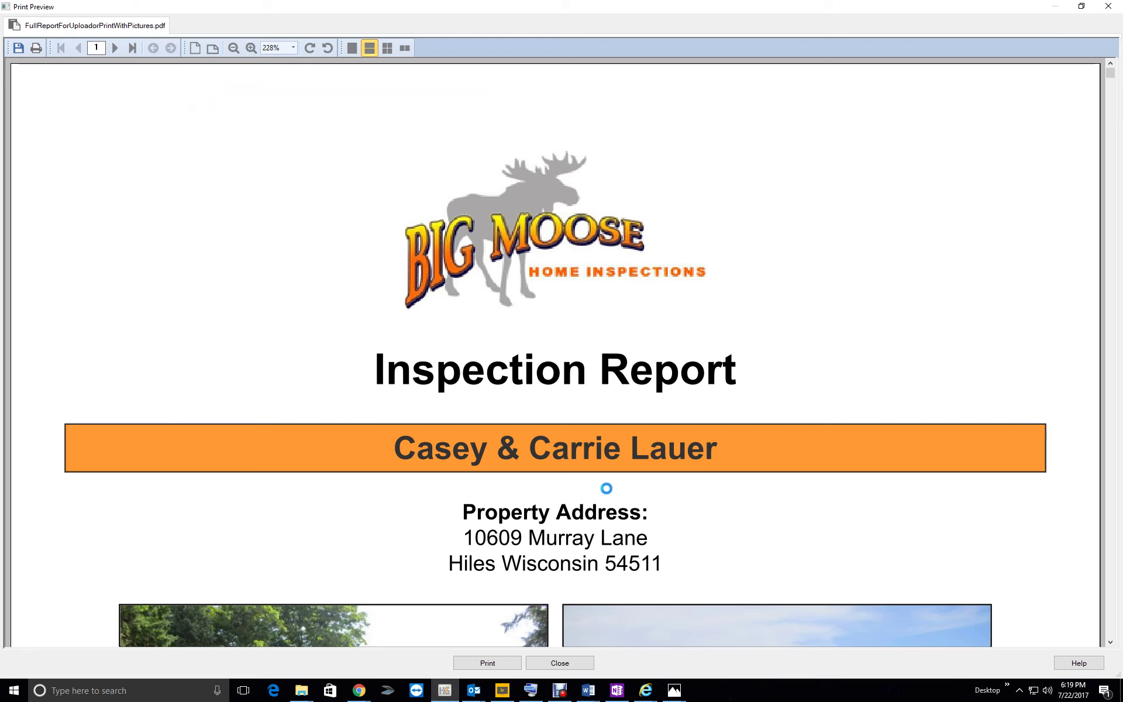
click(294, 48)
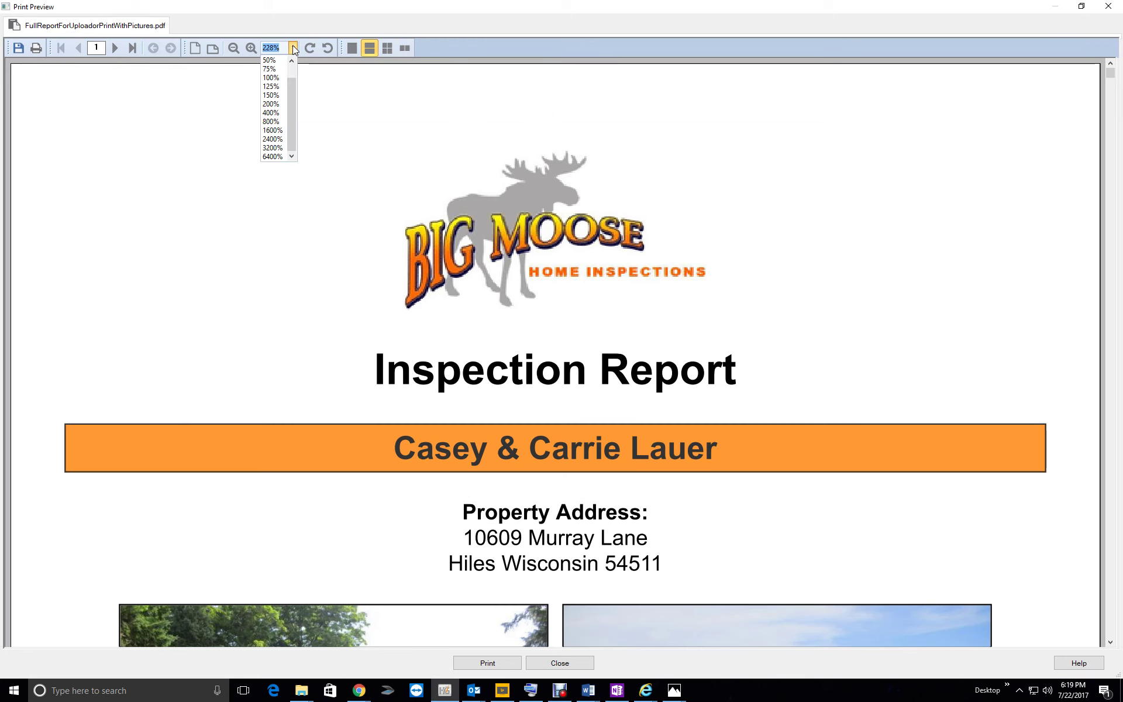
click(273, 60)
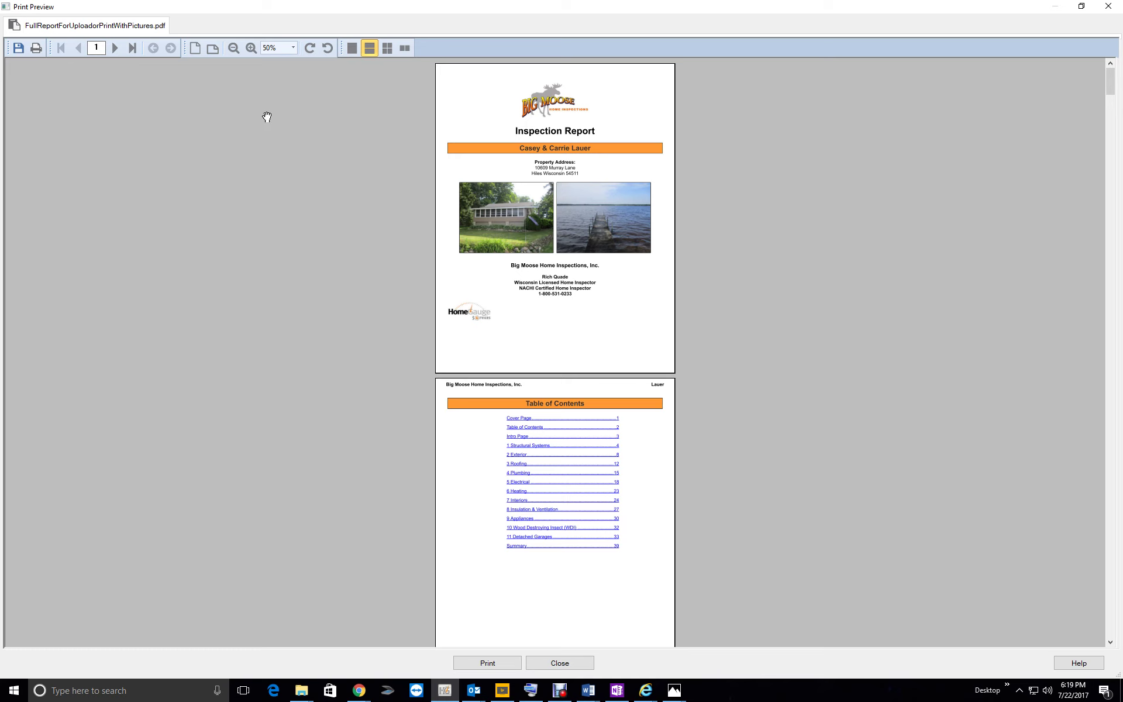
- Page forward to page 18 and scroll through the Electrical section photos
click(117, 47)
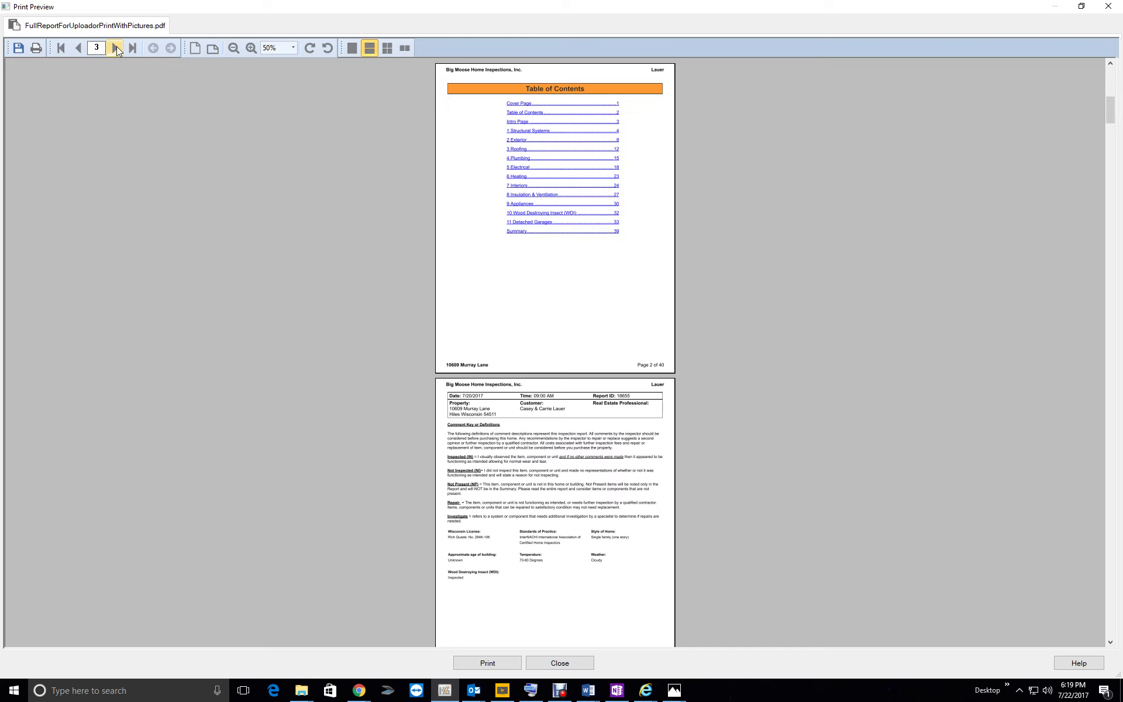
click(117, 46)
click(117, 46)
click(117, 47)
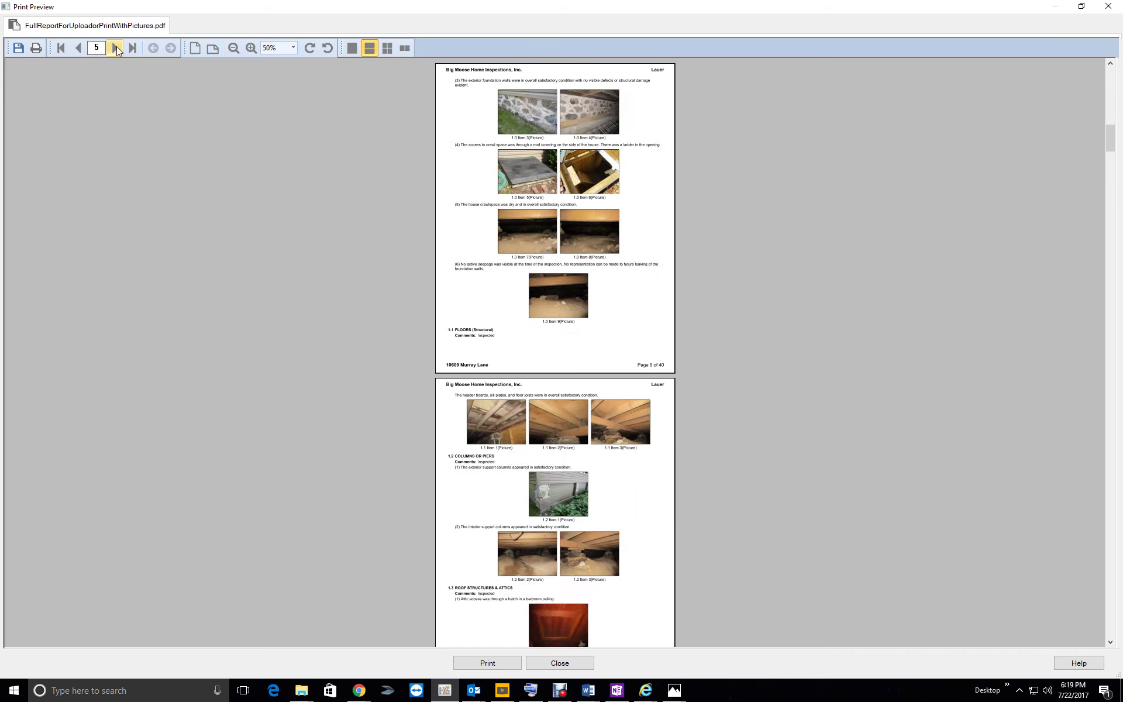
click(117, 46)
click(117, 47)
click(117, 47)
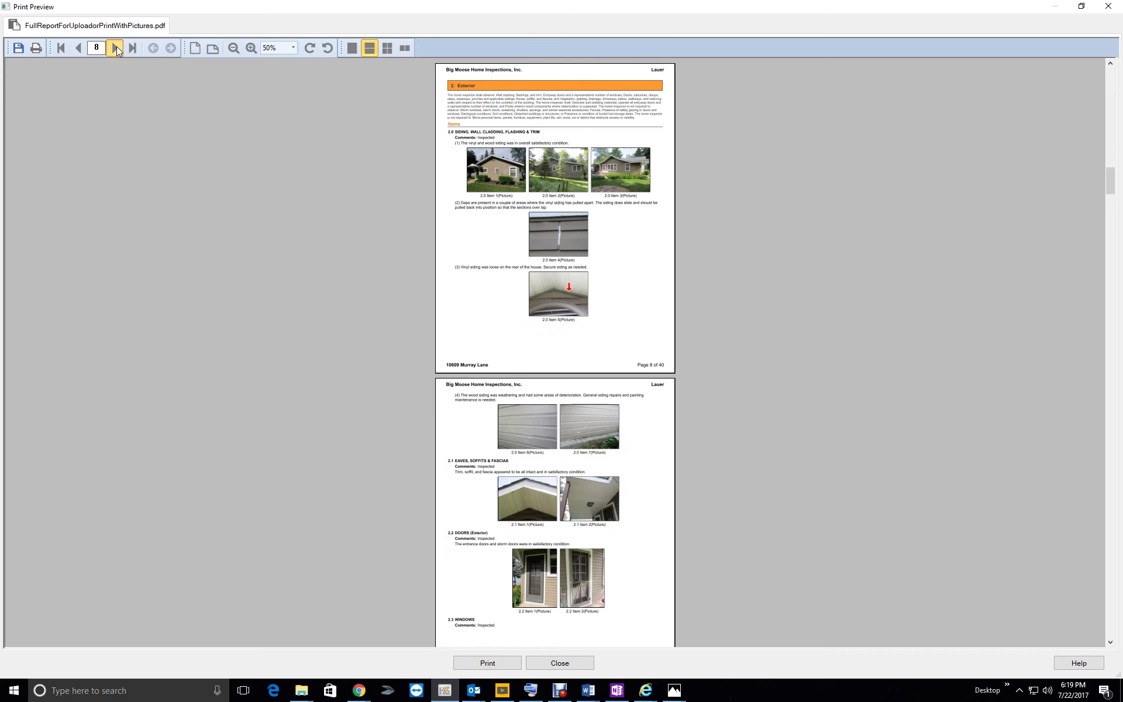
click(117, 47)
click(117, 47)
click(117, 47)
click(117, 47)
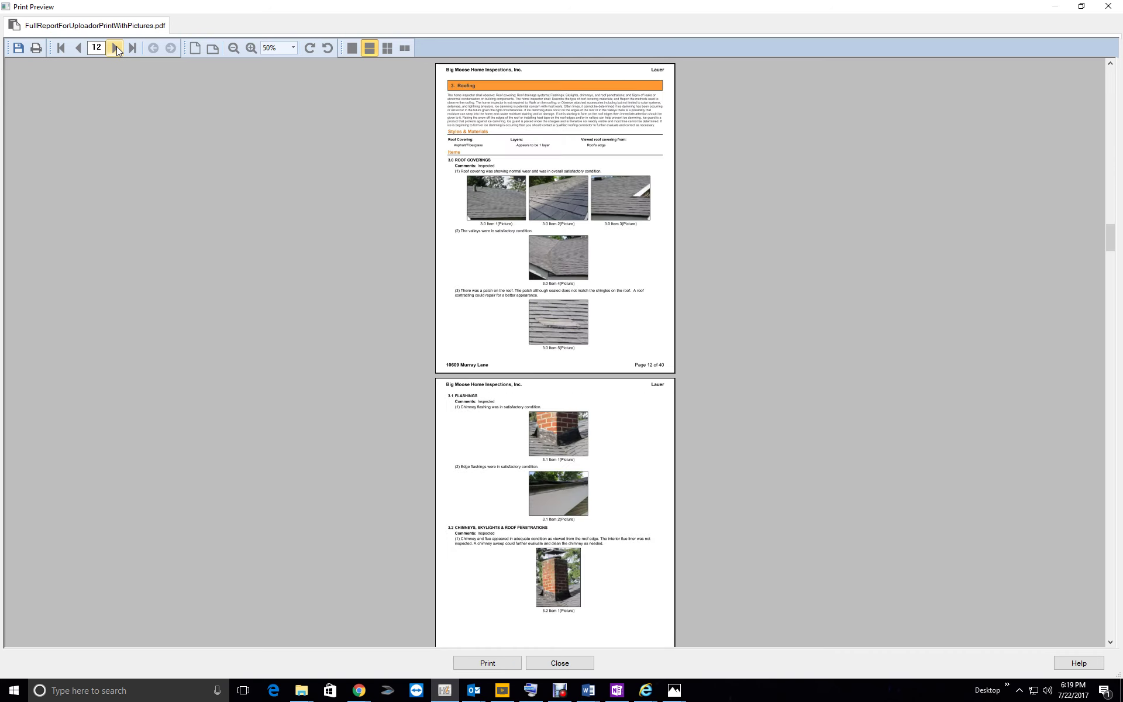
click(116, 47)
click(117, 47)
click(117, 47)
click(117, 47)
click(117, 47)
click(117, 46)
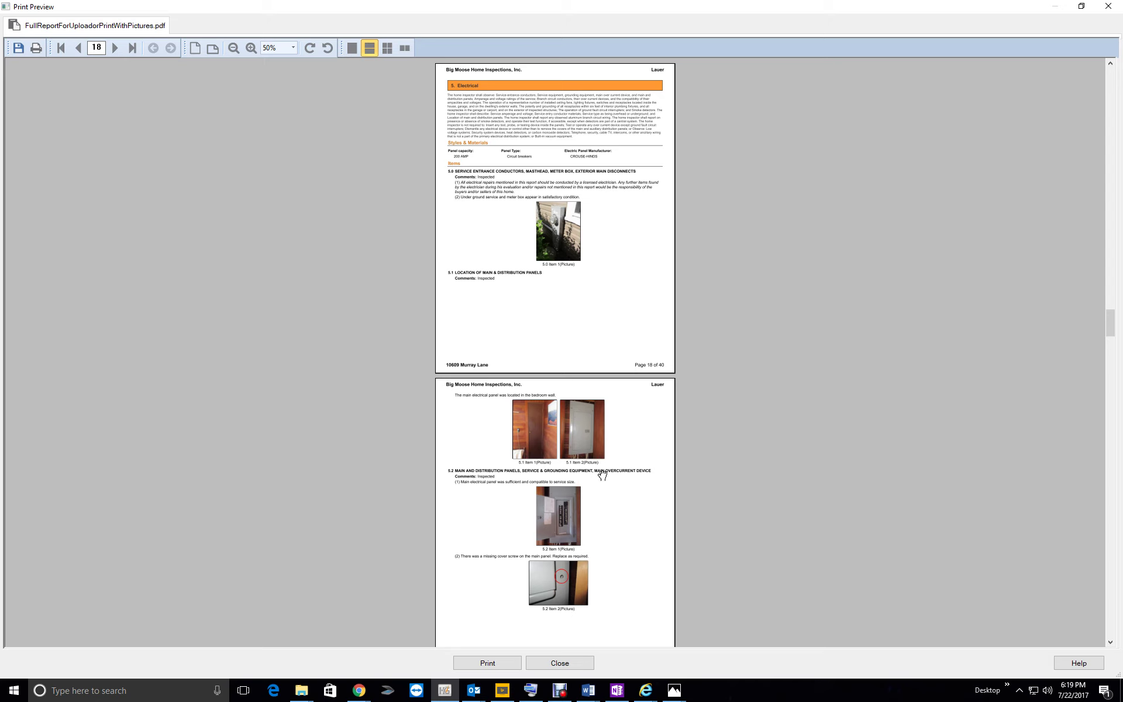
scroll(565, 477, down, 8)
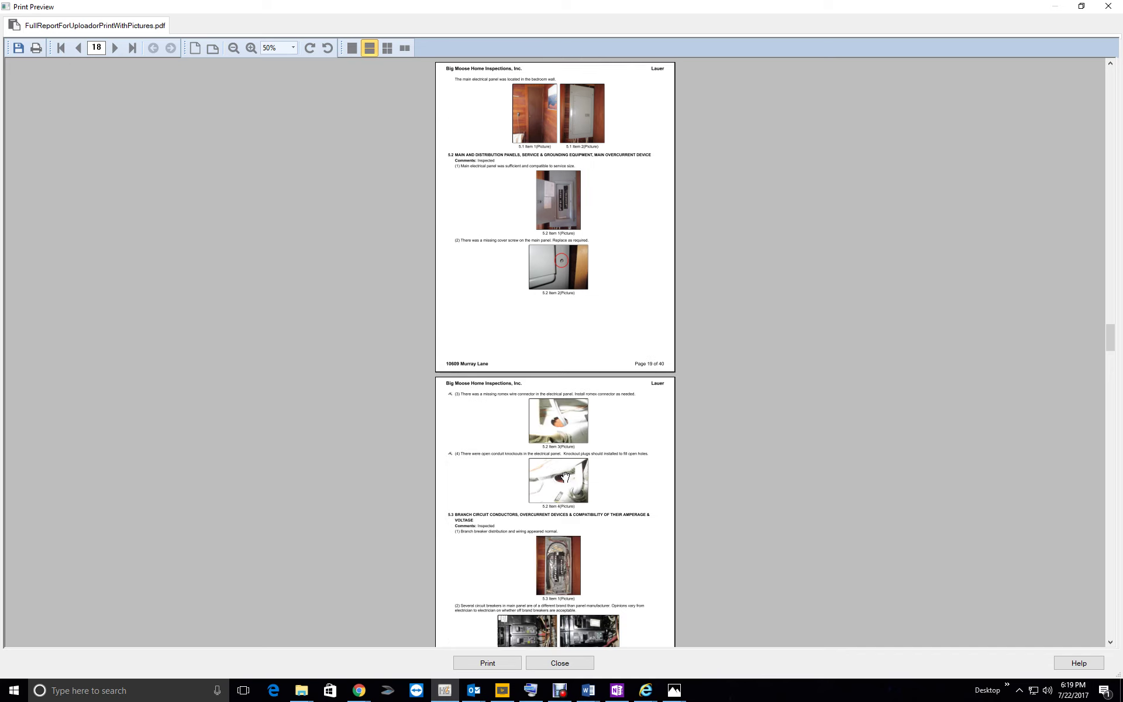
scroll(565, 477, down, 4)
scroll(565, 471, up, 2)
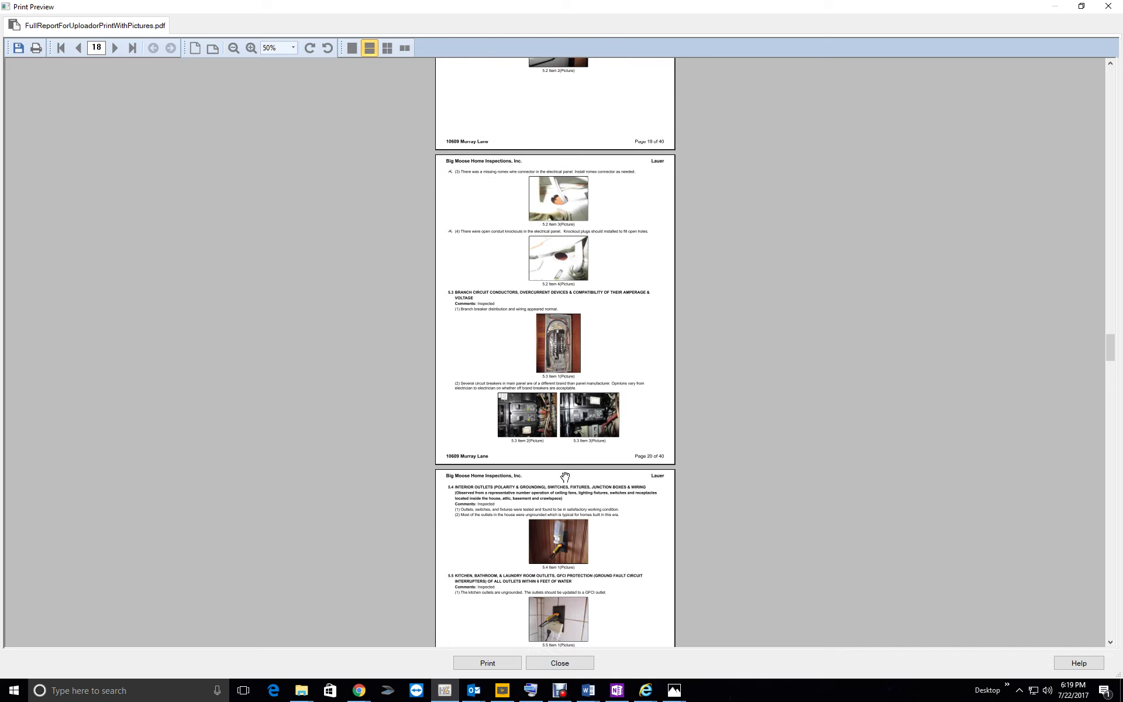
- Crop the meter box photo on Electrical item 5.0's second comment to 480 x 525, then reopen print options
click(573, 668)
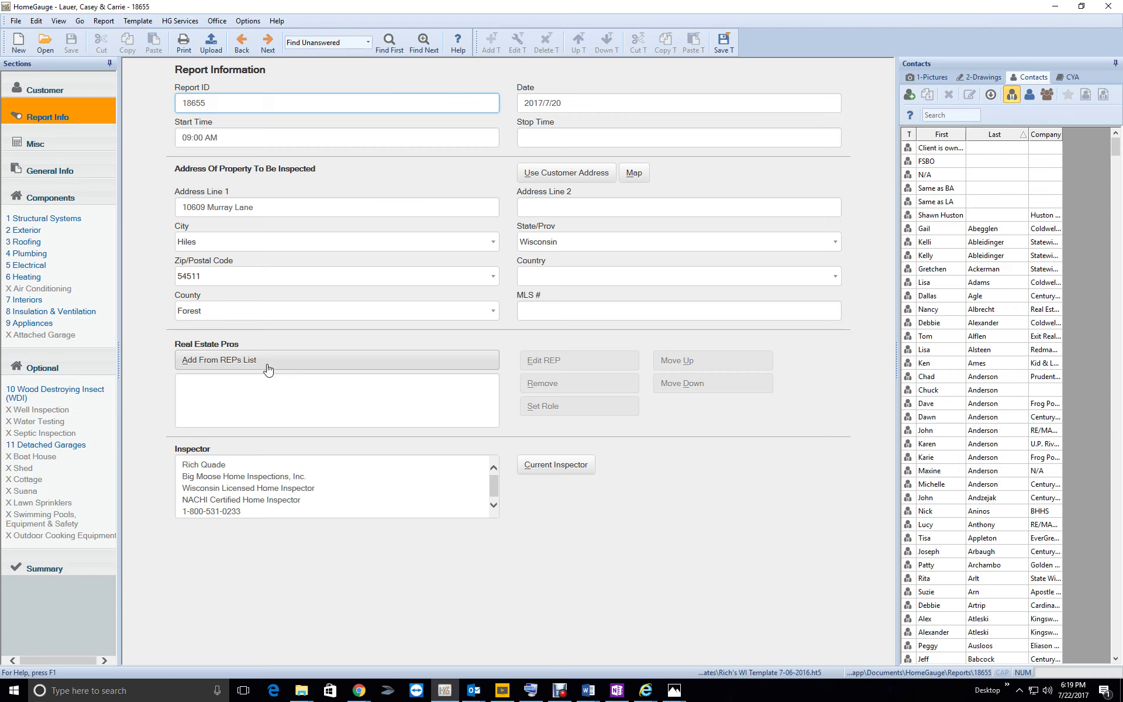
click(46, 267)
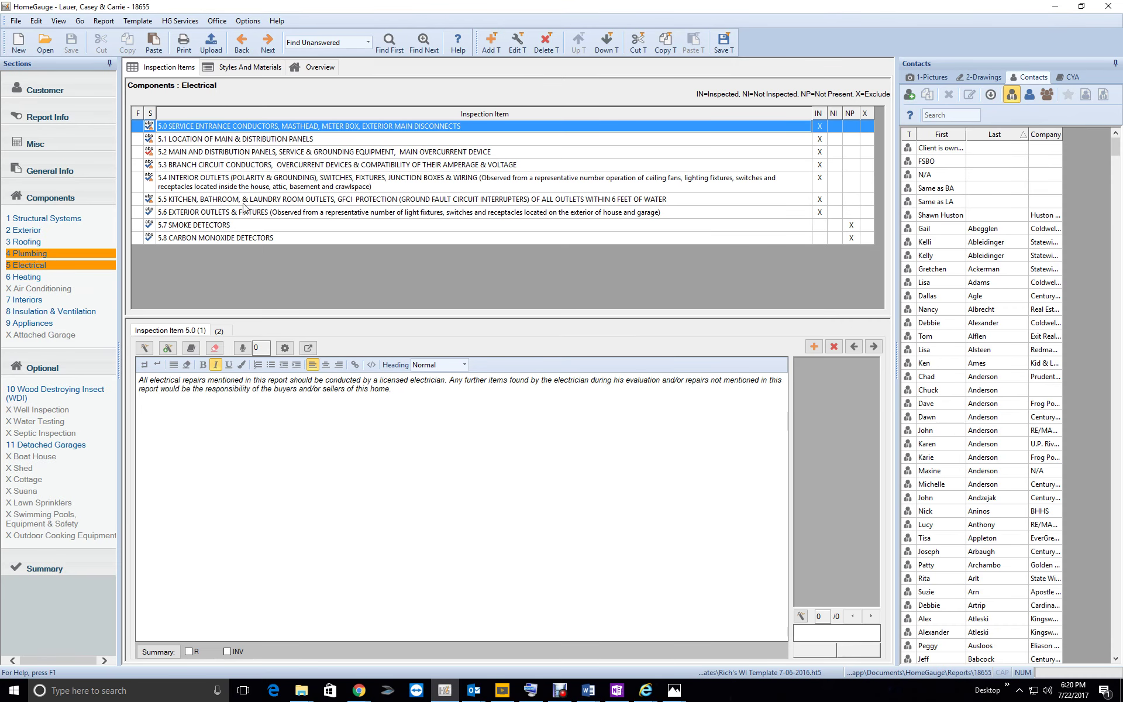
click(218, 332)
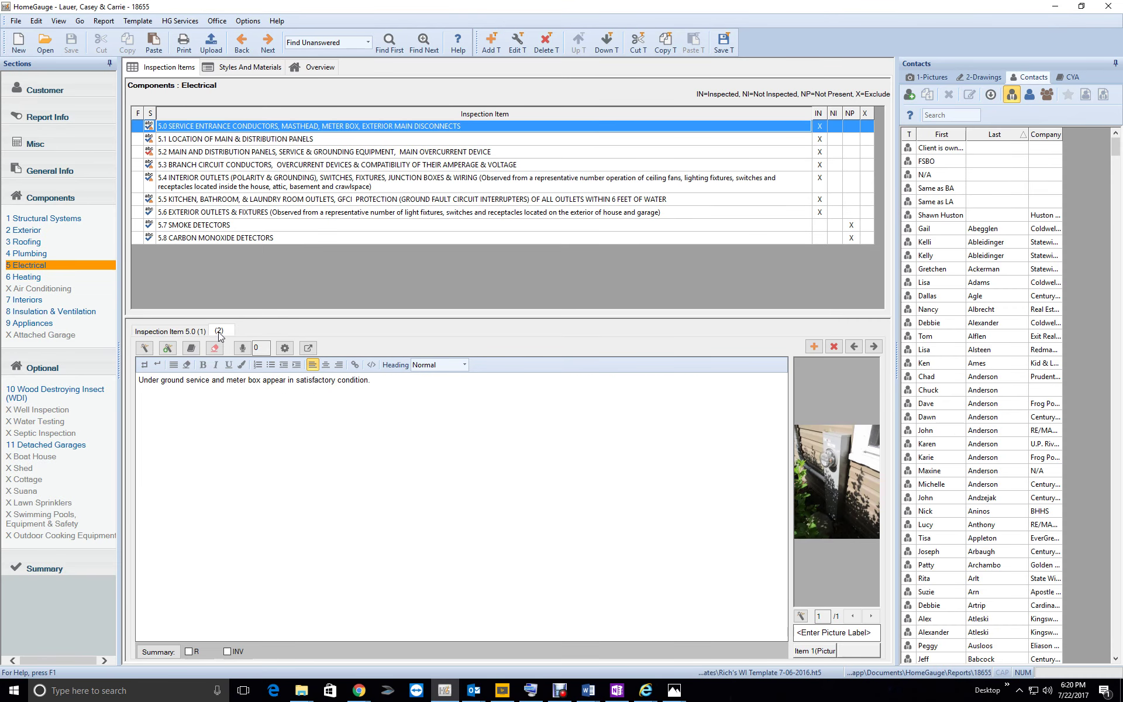
right_click(814, 466)
click(837, 473)
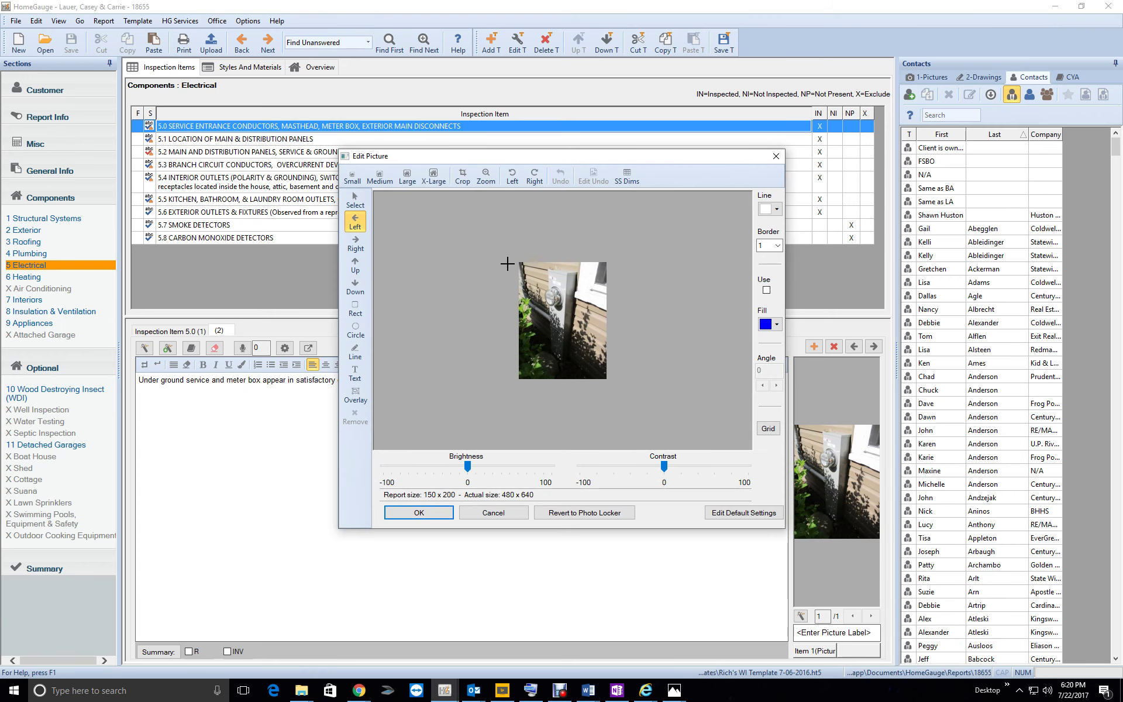
drag(503, 247, 669, 358)
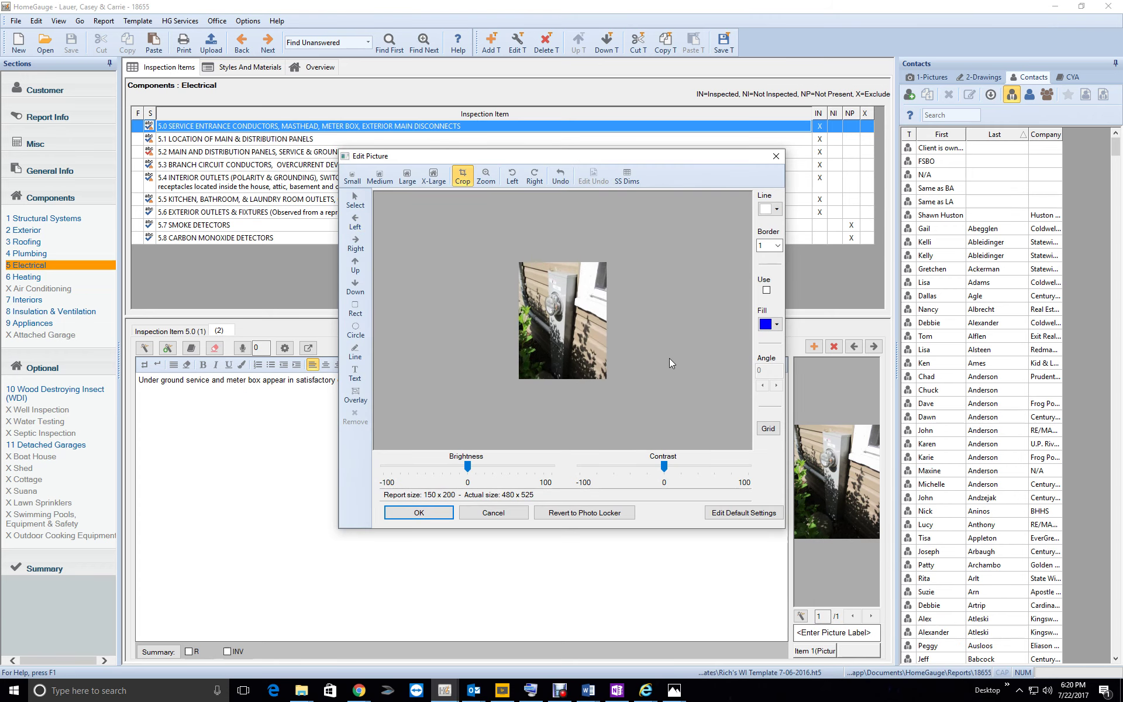
click(414, 512)
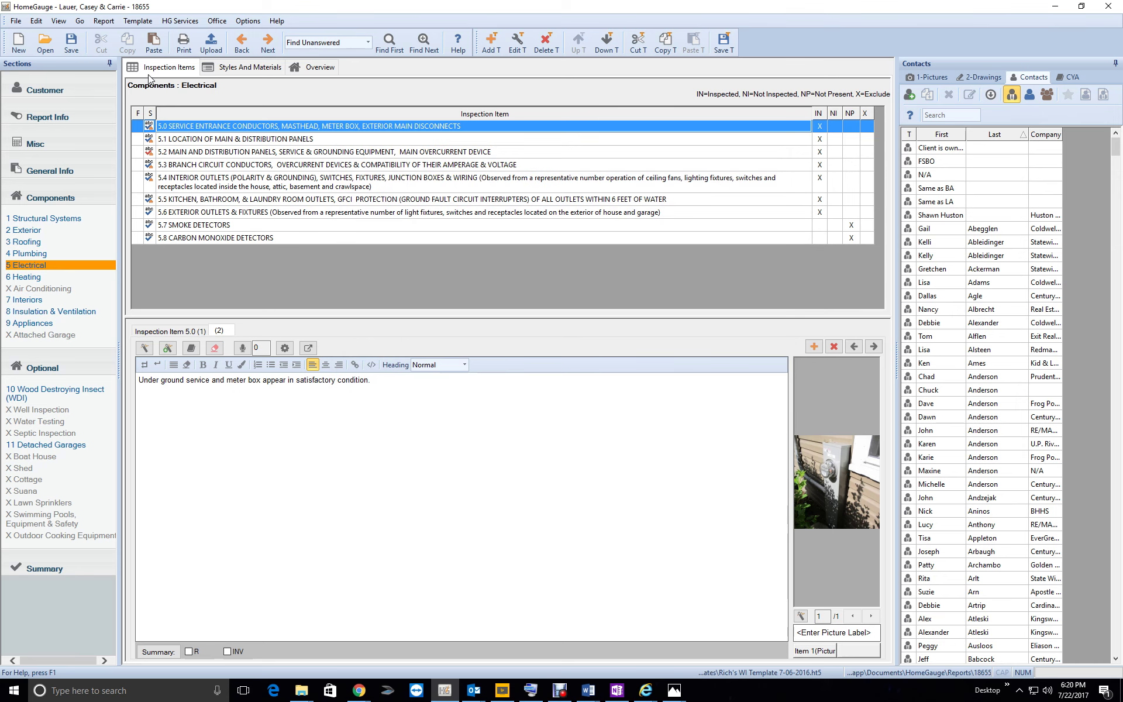
click(181, 43)
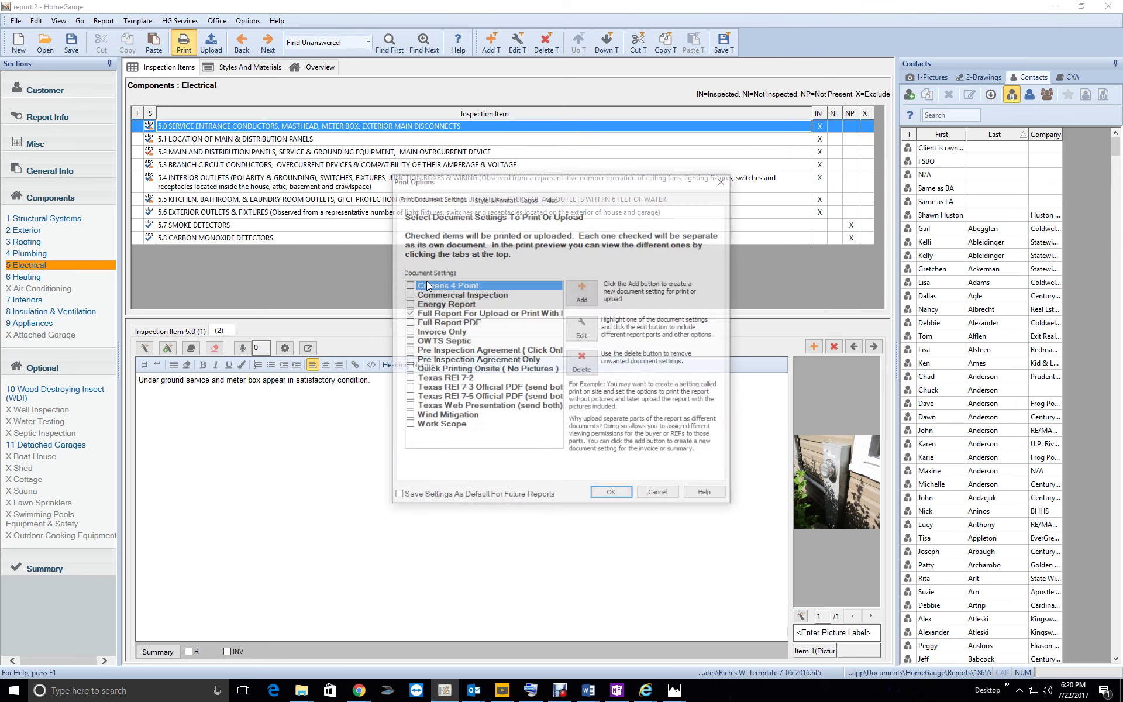
- Regenerate the full report PDF preview at 50% zoom and page to page 18
click(442, 313)
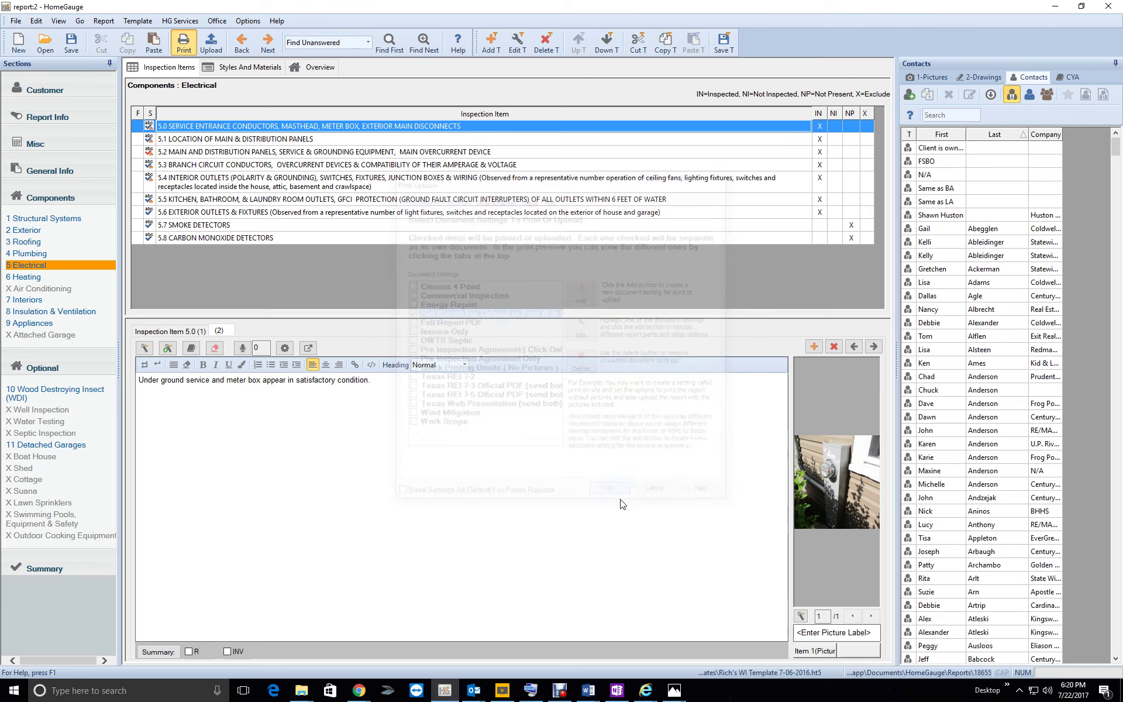
click(612, 495)
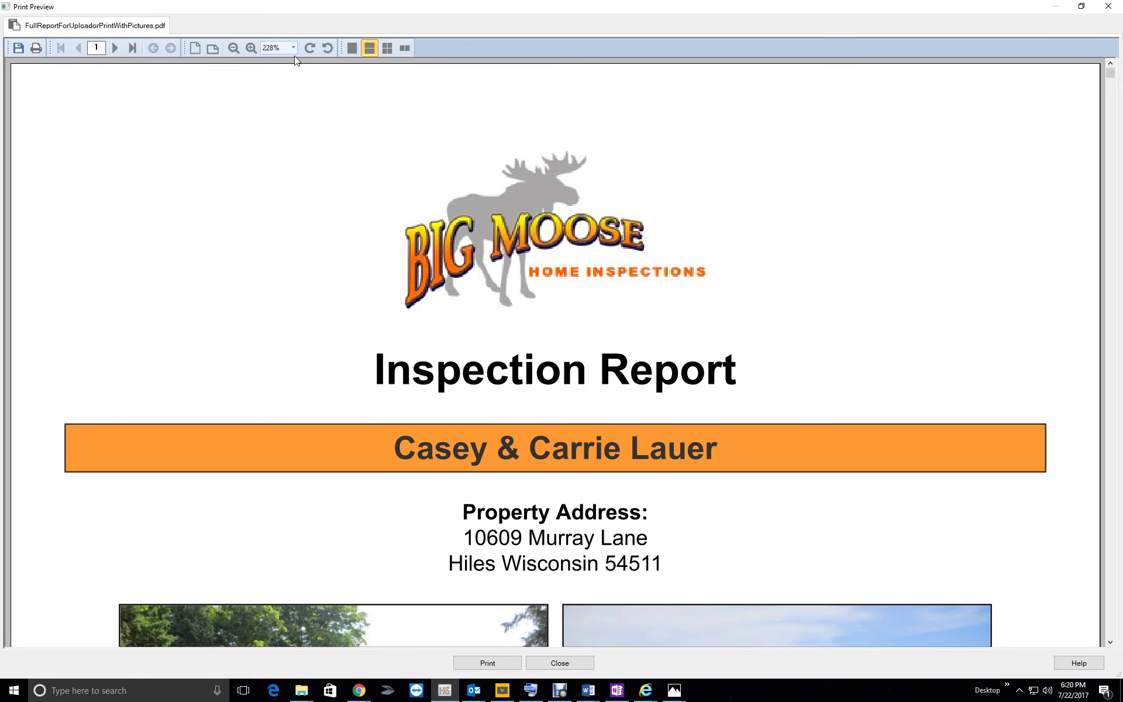
click(293, 48)
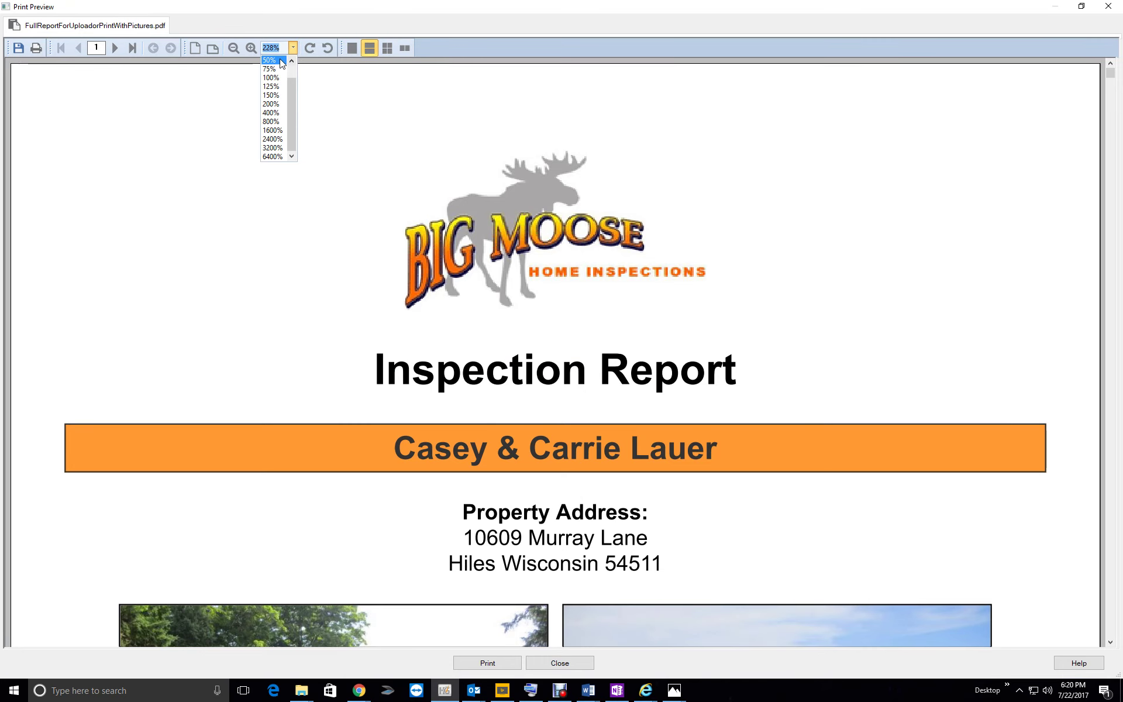
click(269, 60)
click(108, 49)
click(107, 50)
click(107, 49)
click(107, 49)
click(107, 50)
click(106, 50)
click(106, 50)
click(107, 49)
click(106, 49)
click(106, 49)
click(106, 49)
click(107, 49)
click(106, 50)
click(107, 49)
click(106, 49)
click(107, 49)
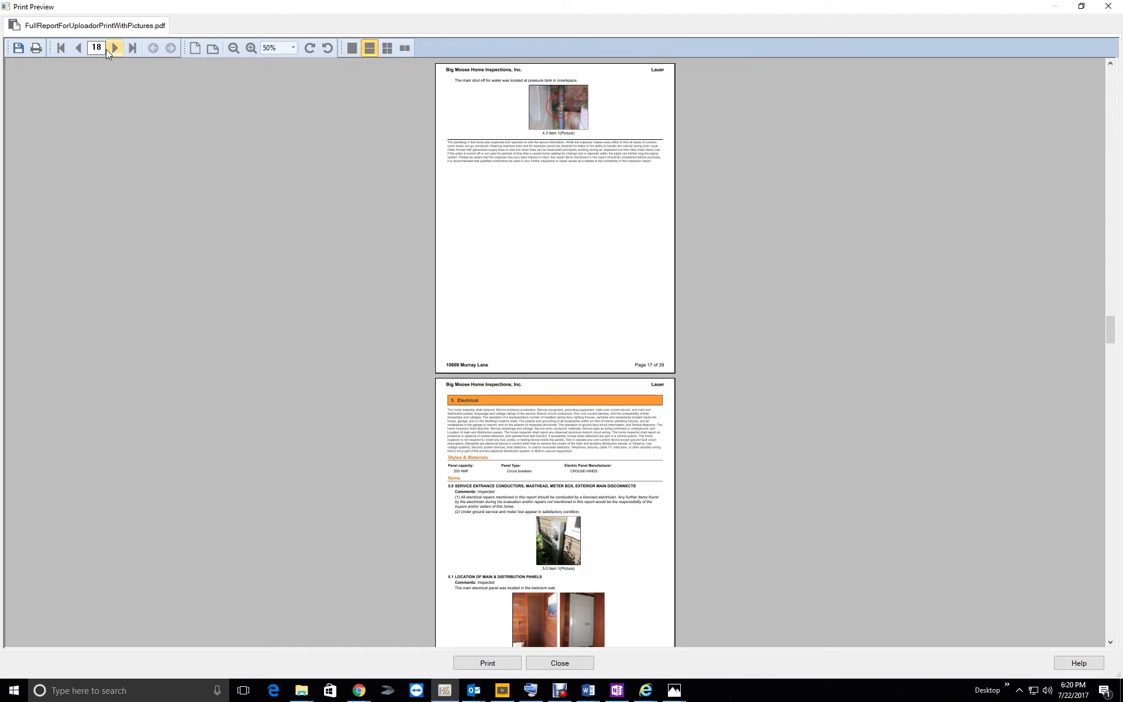
click(106, 49)
click(106, 49)
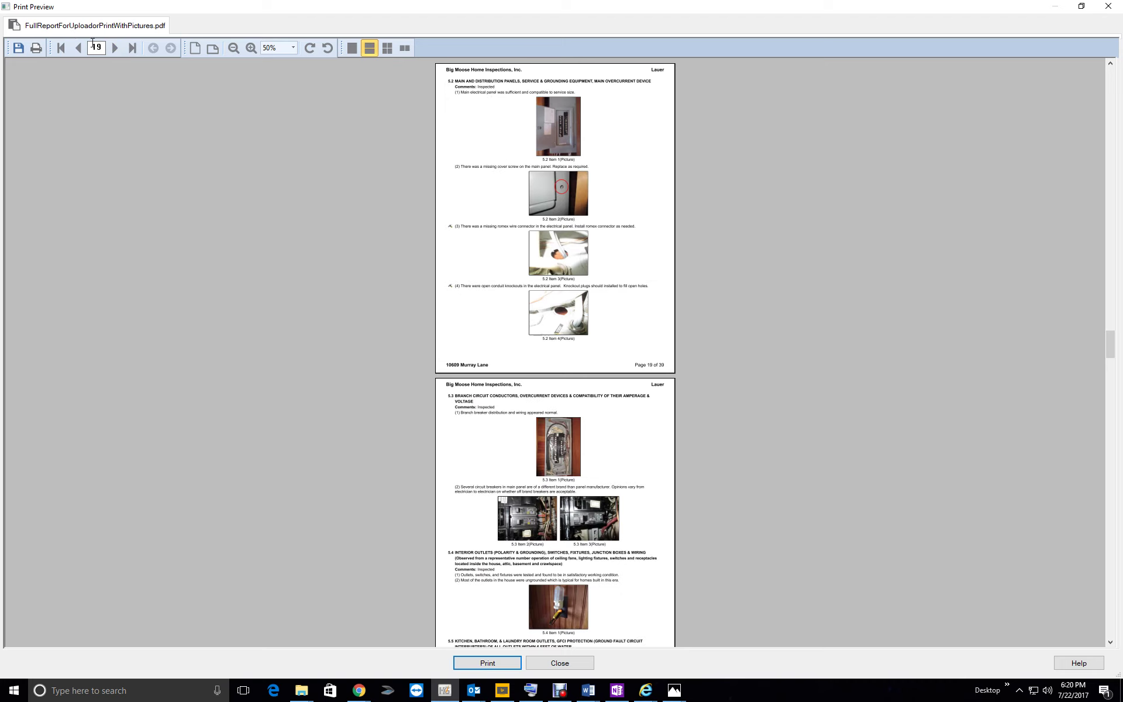
click(79, 49)
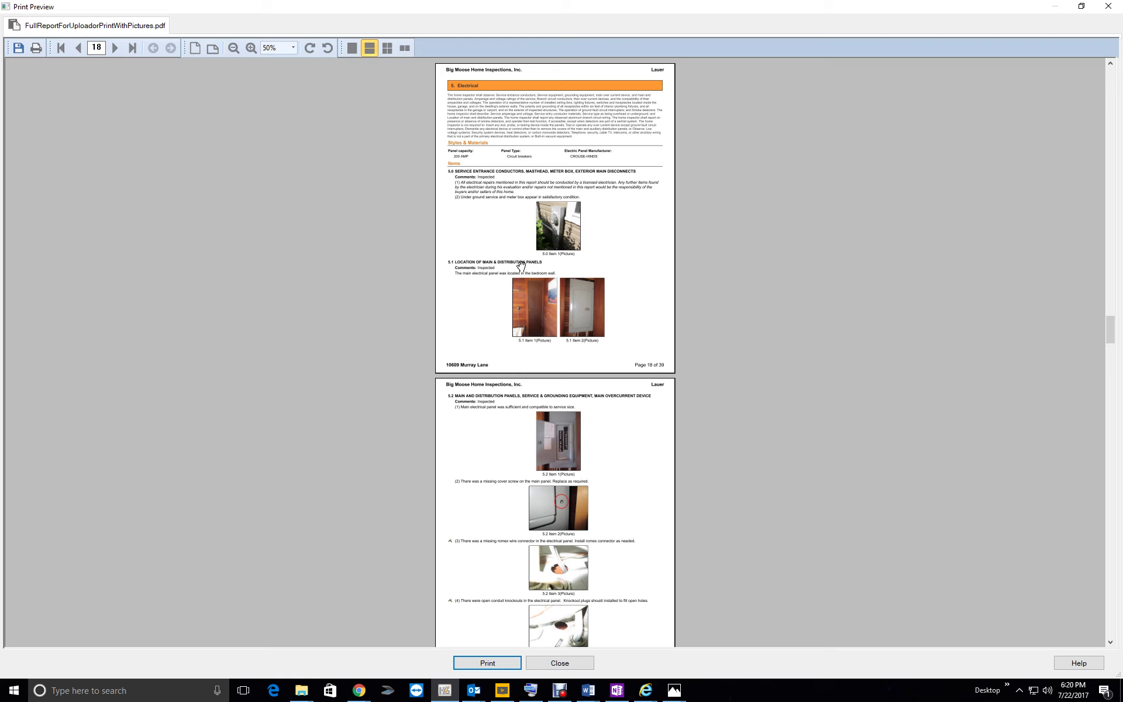
- Page through to the last page, 39, close the preview, and show the Report Information form
click(114, 49)
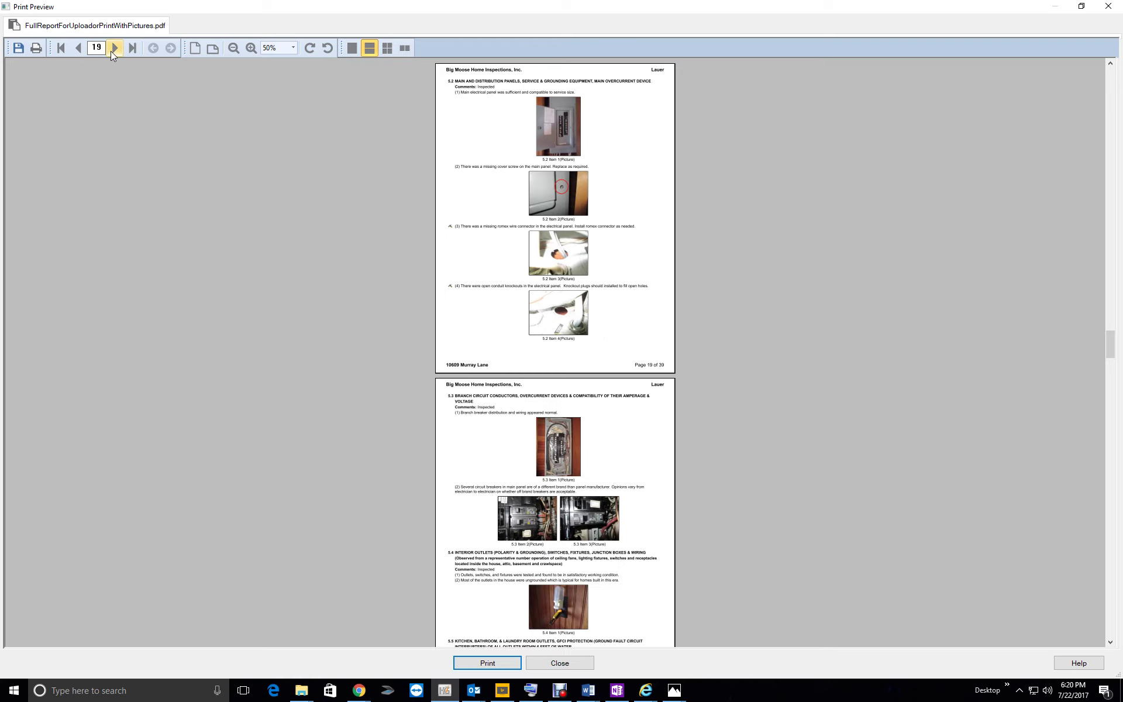
click(114, 49)
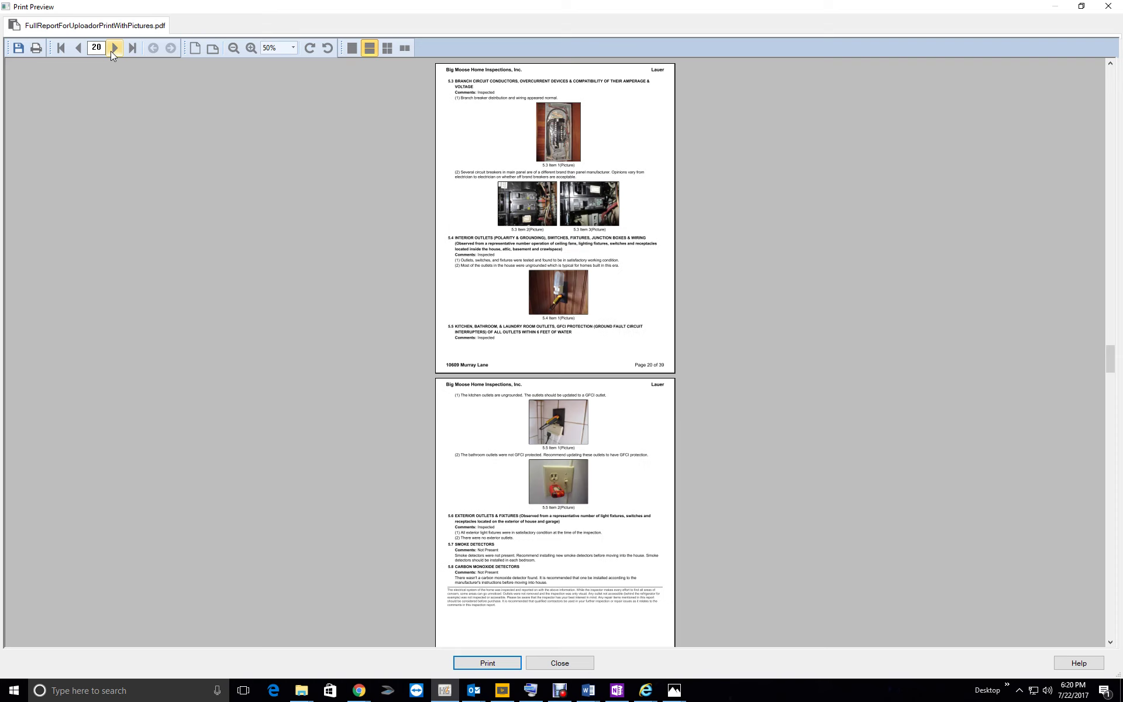
click(112, 49)
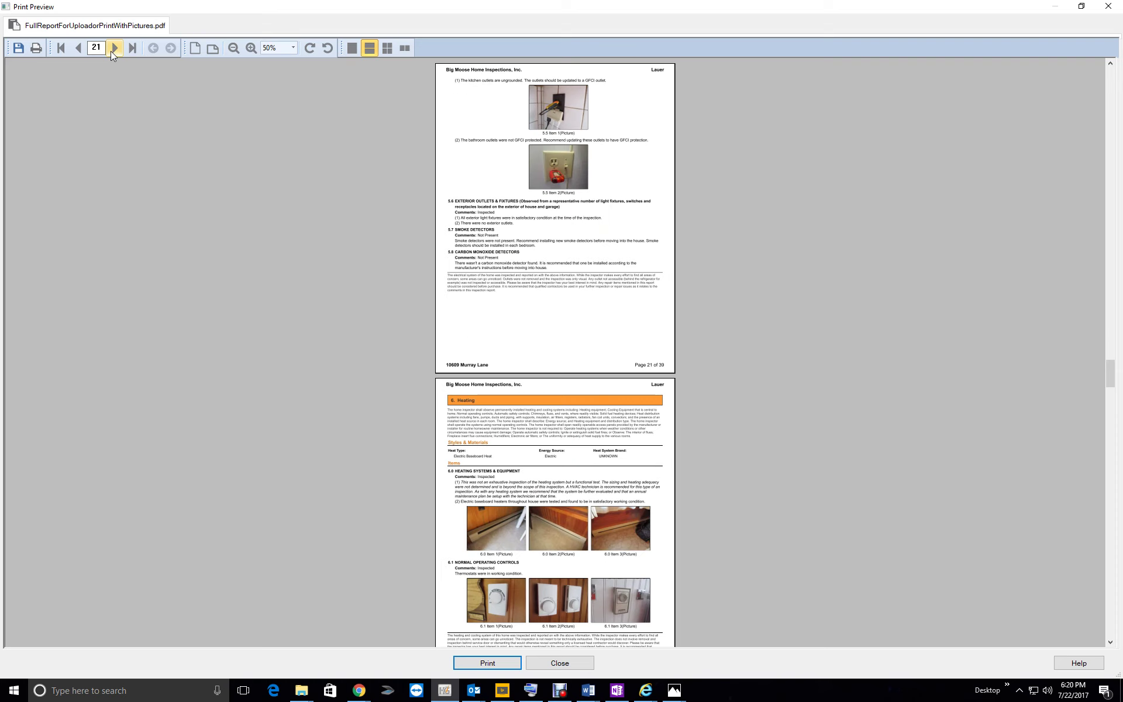
click(114, 49)
click(111, 50)
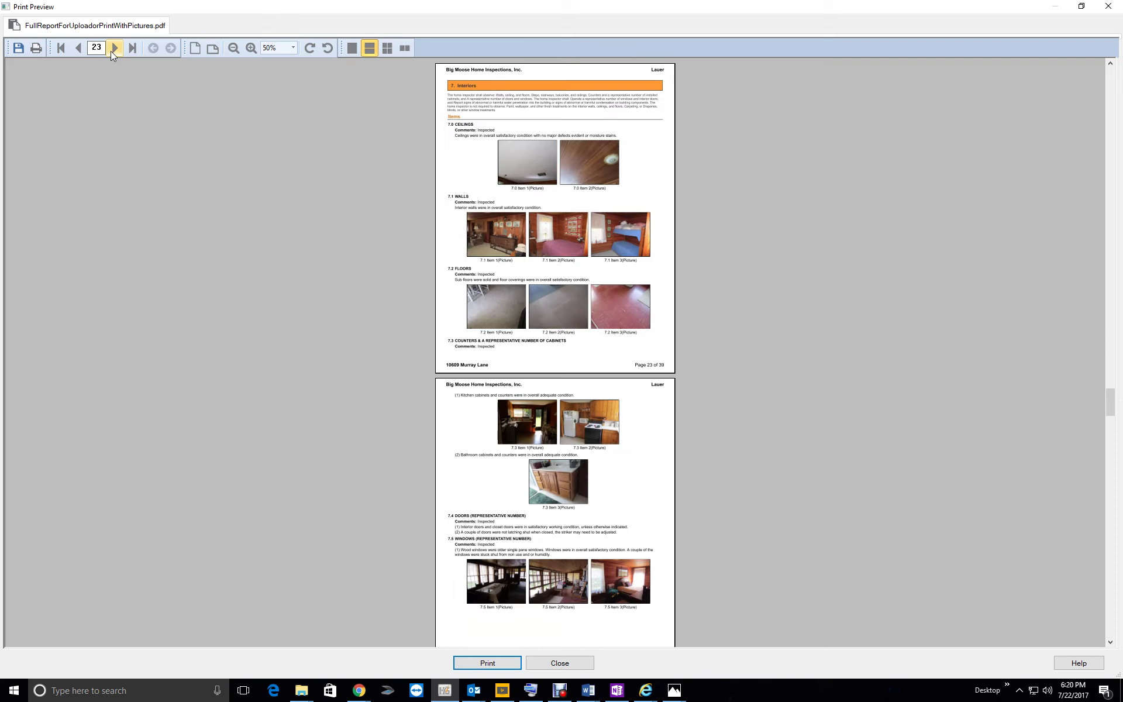
click(112, 50)
click(112, 50)
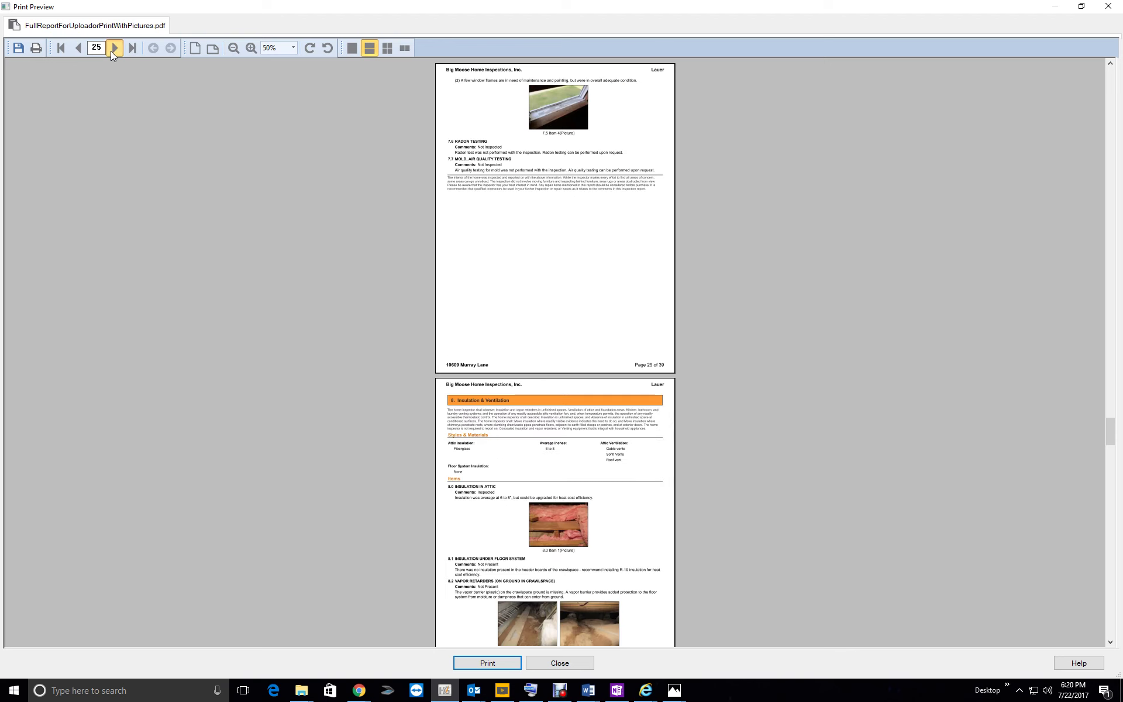
click(112, 50)
click(113, 50)
click(113, 51)
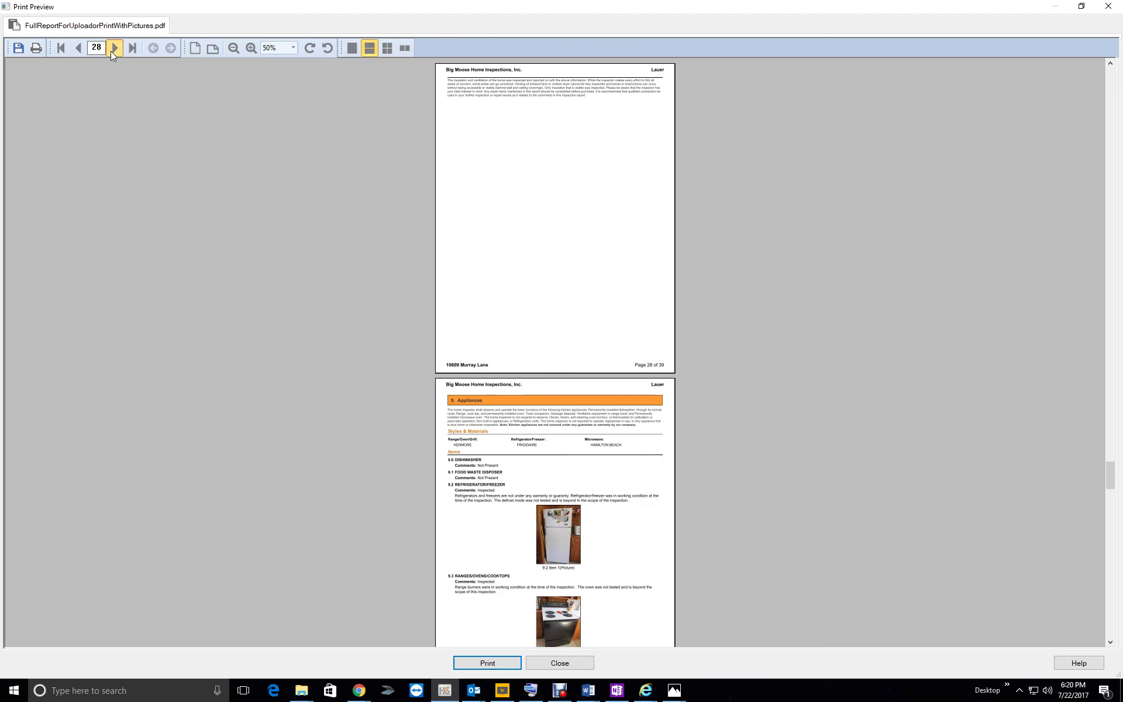
click(113, 50)
click(76, 50)
click(76, 51)
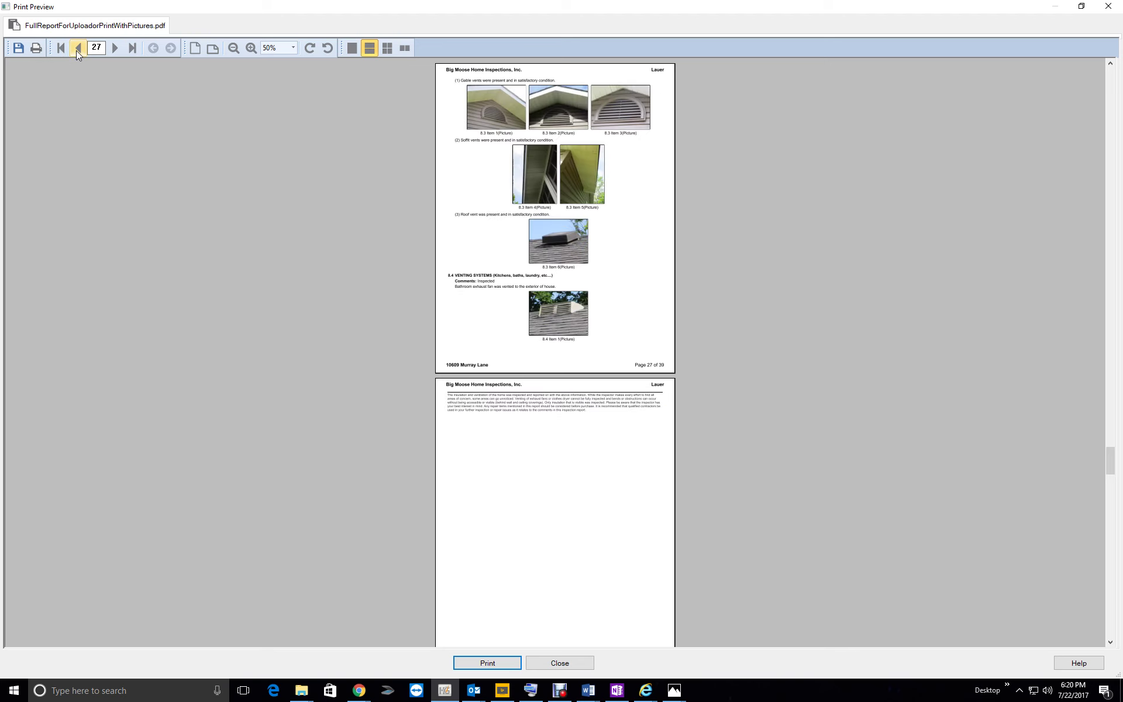
click(76, 50)
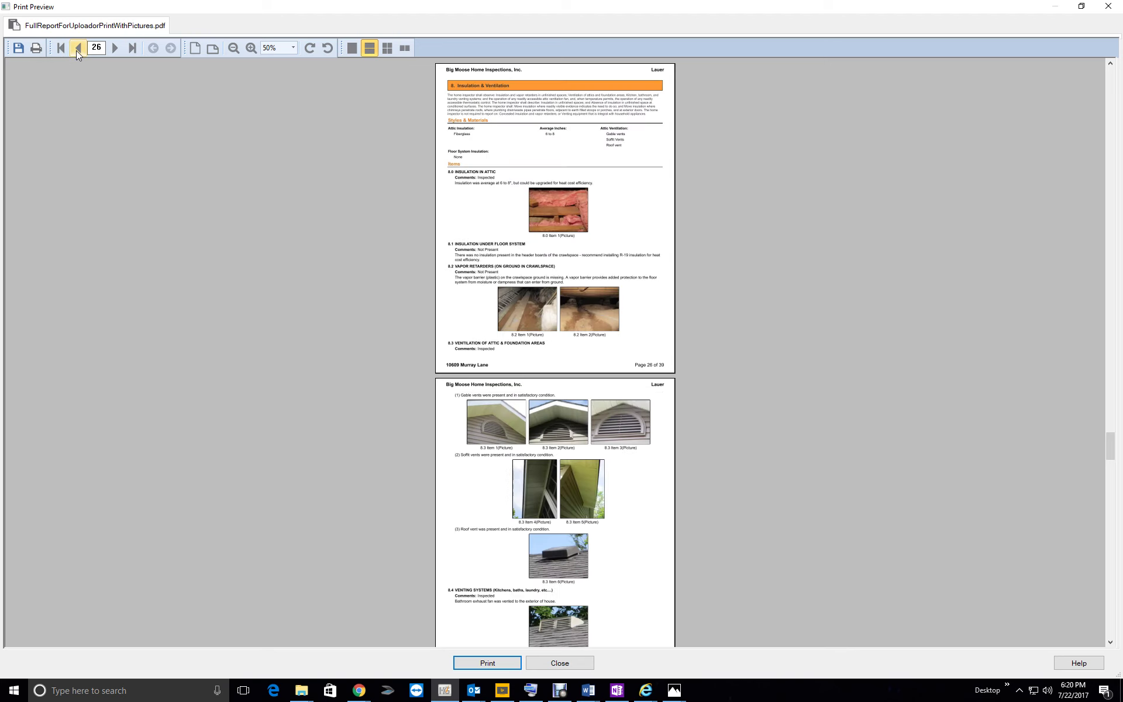
click(118, 57)
click(118, 56)
click(117, 55)
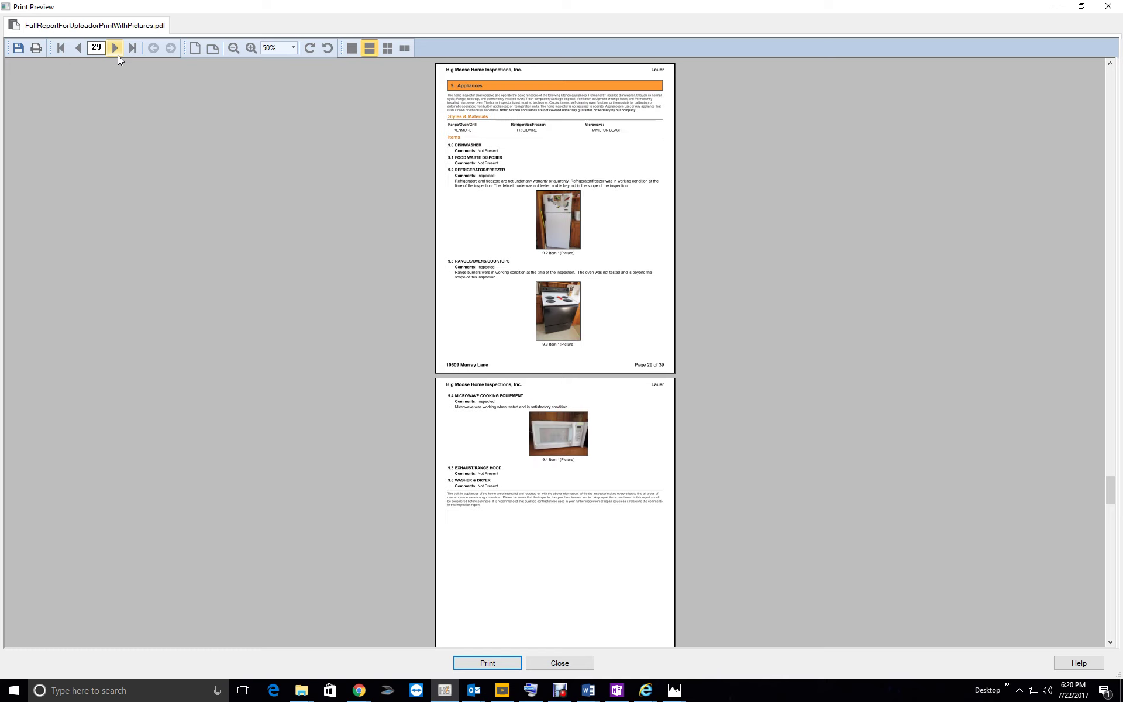
click(118, 55)
click(118, 55)
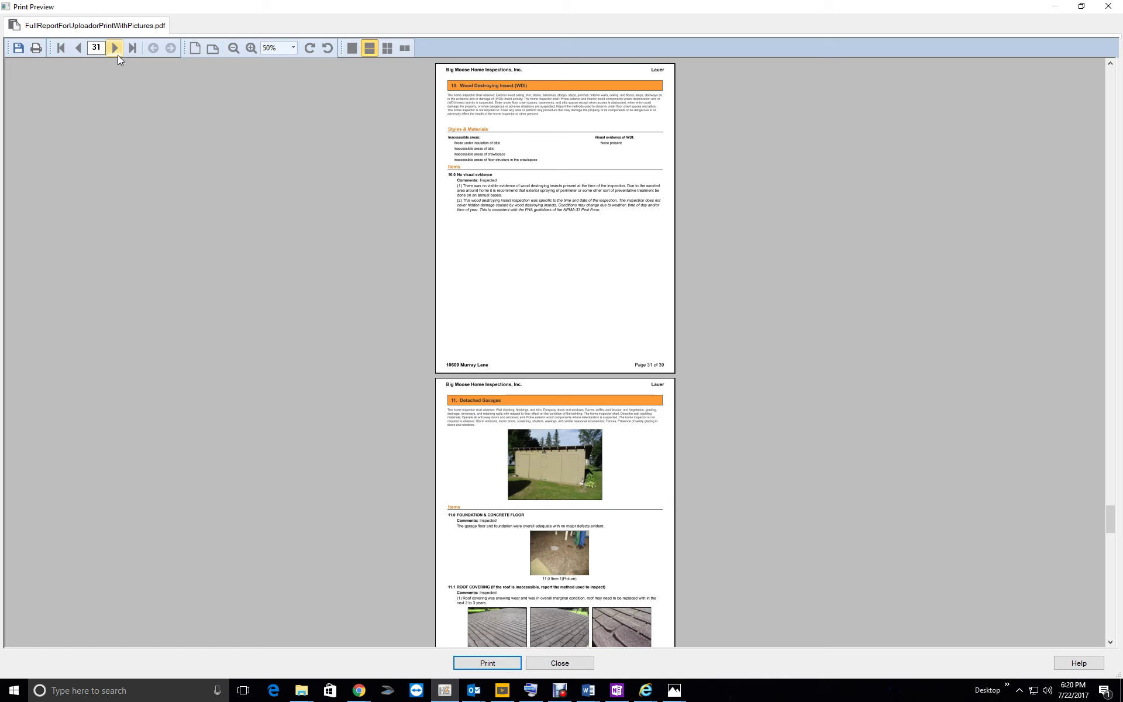
click(117, 55)
click(117, 55)
click(117, 55)
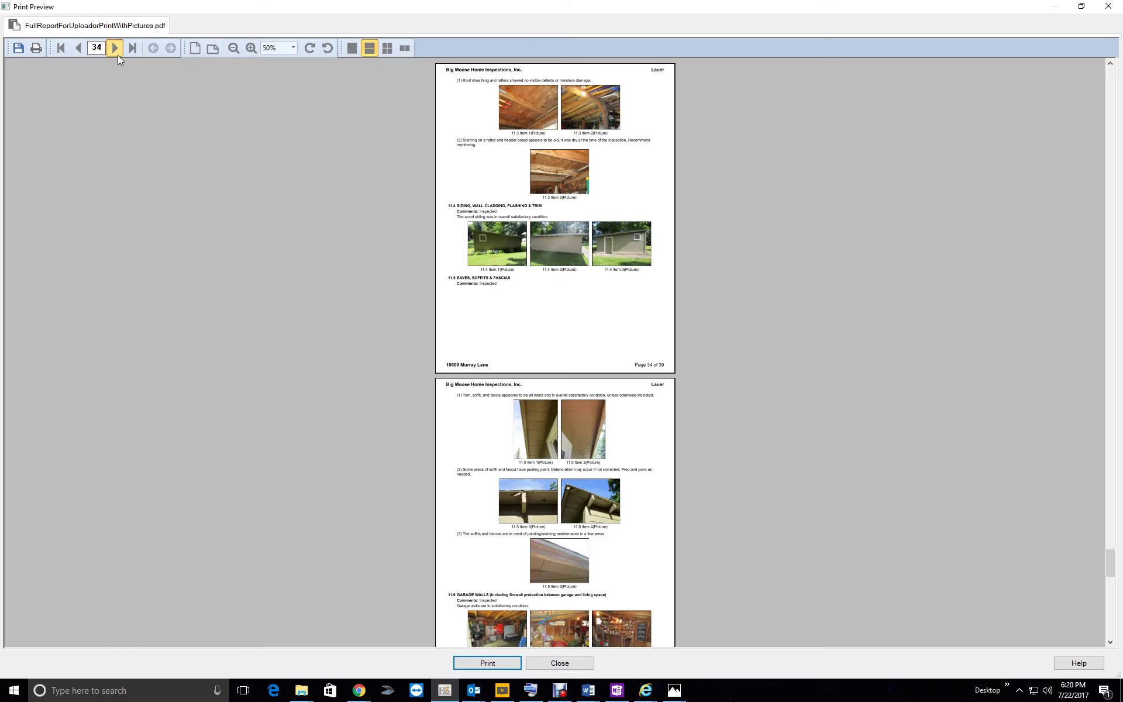
click(117, 55)
click(118, 55)
click(118, 55)
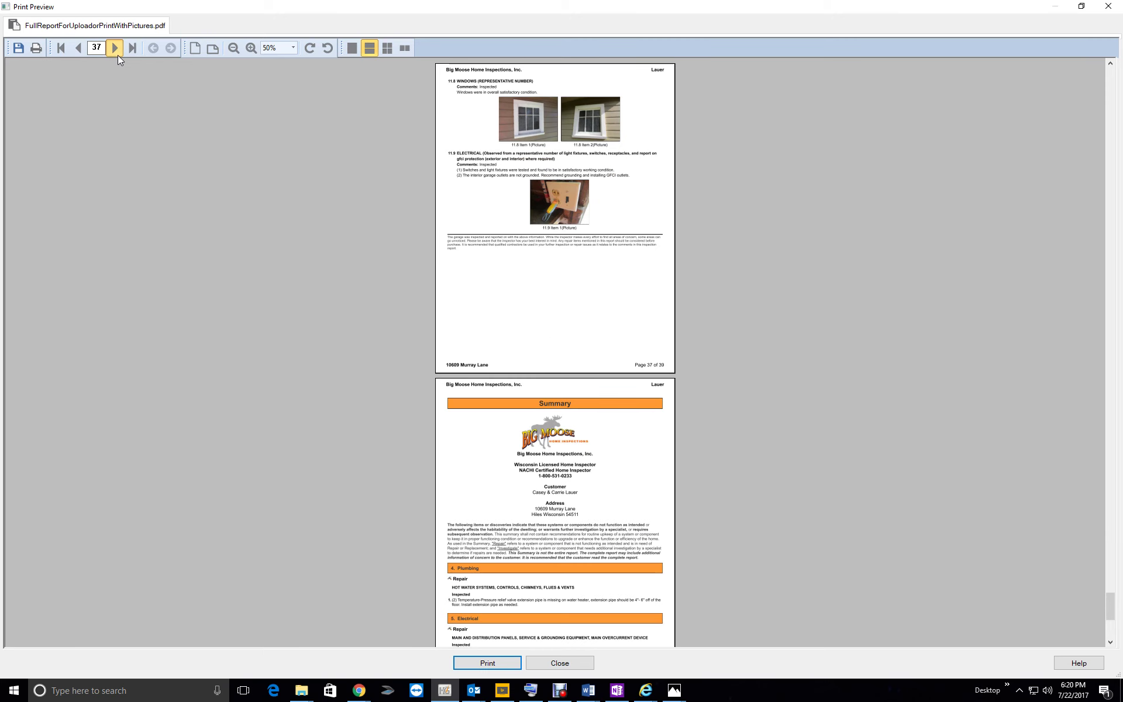
click(118, 55)
click(118, 55)
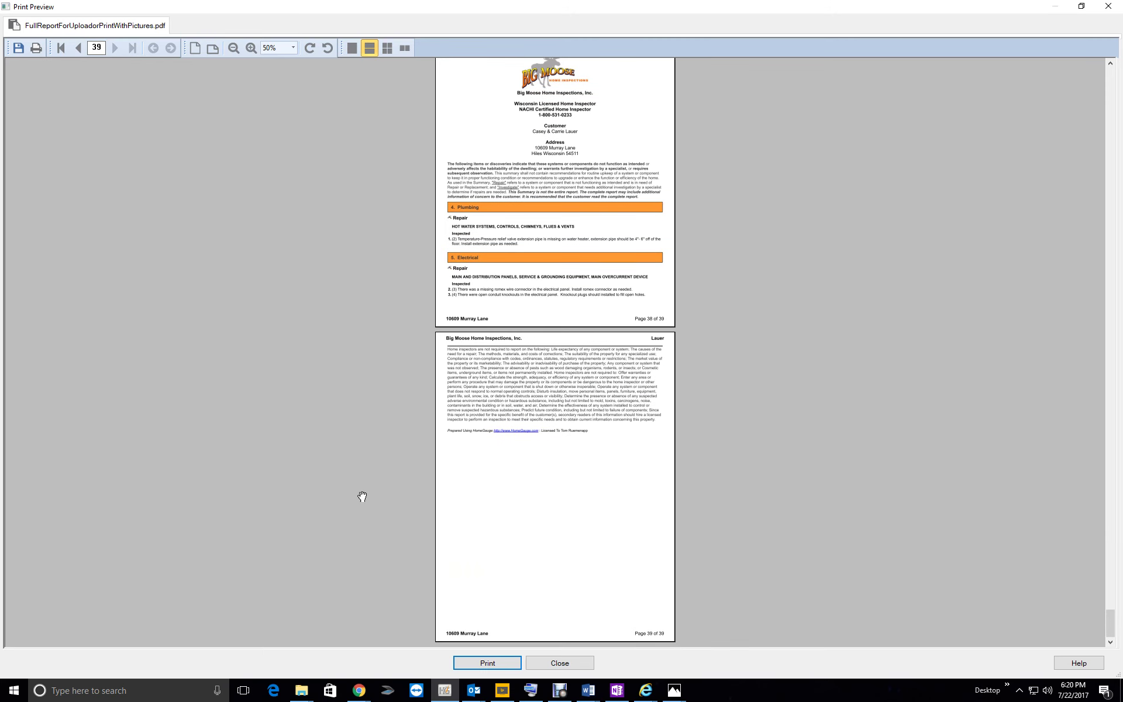
click(548, 662)
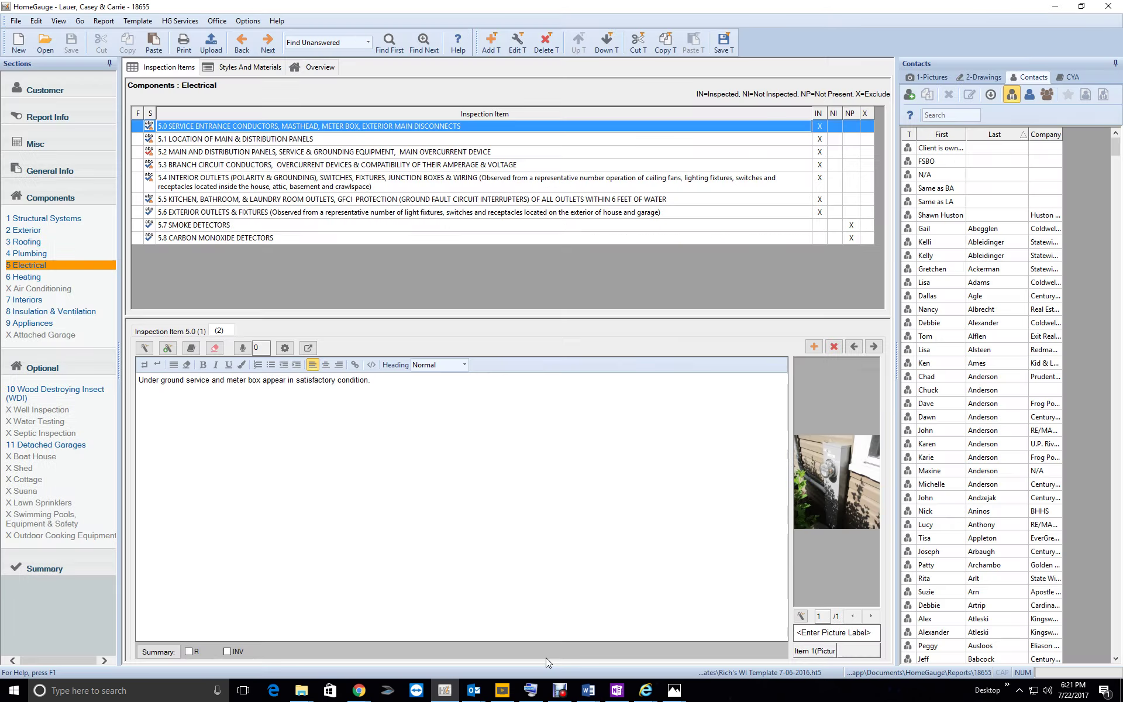
click(84, 117)
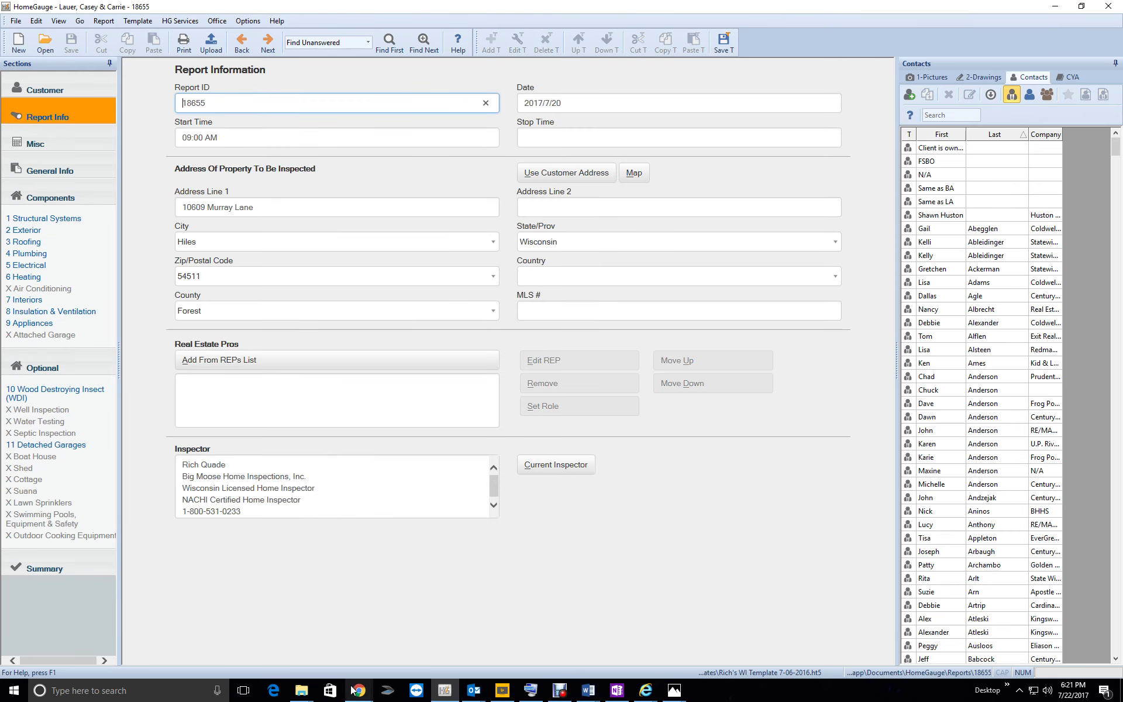
- In ISN, search for report number 18655 and open that inspection's order details
mouse_move(359, 690)
click(421, 650)
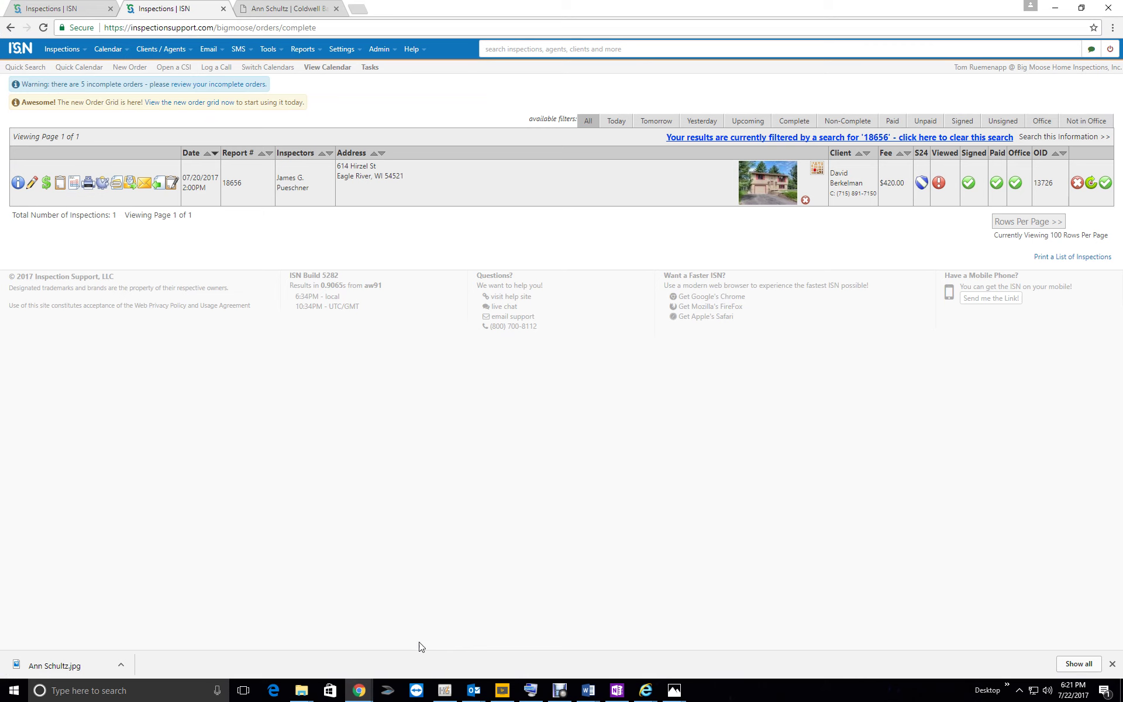
click(1045, 134)
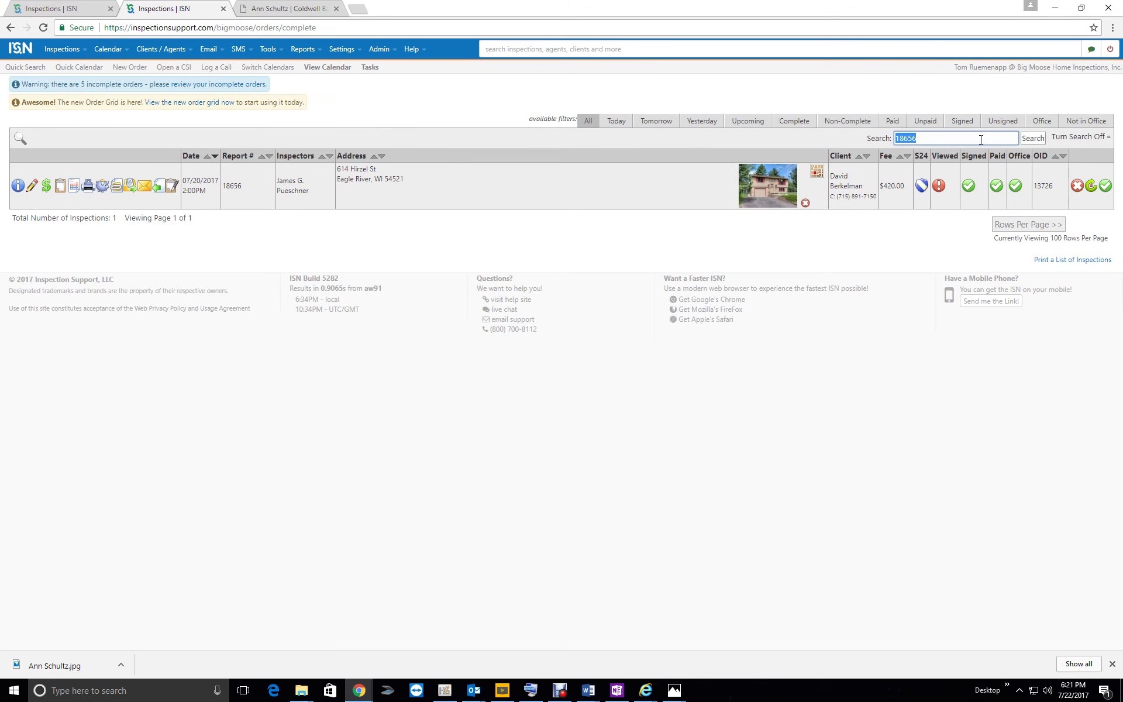
text(18655)
click(1043, 140)
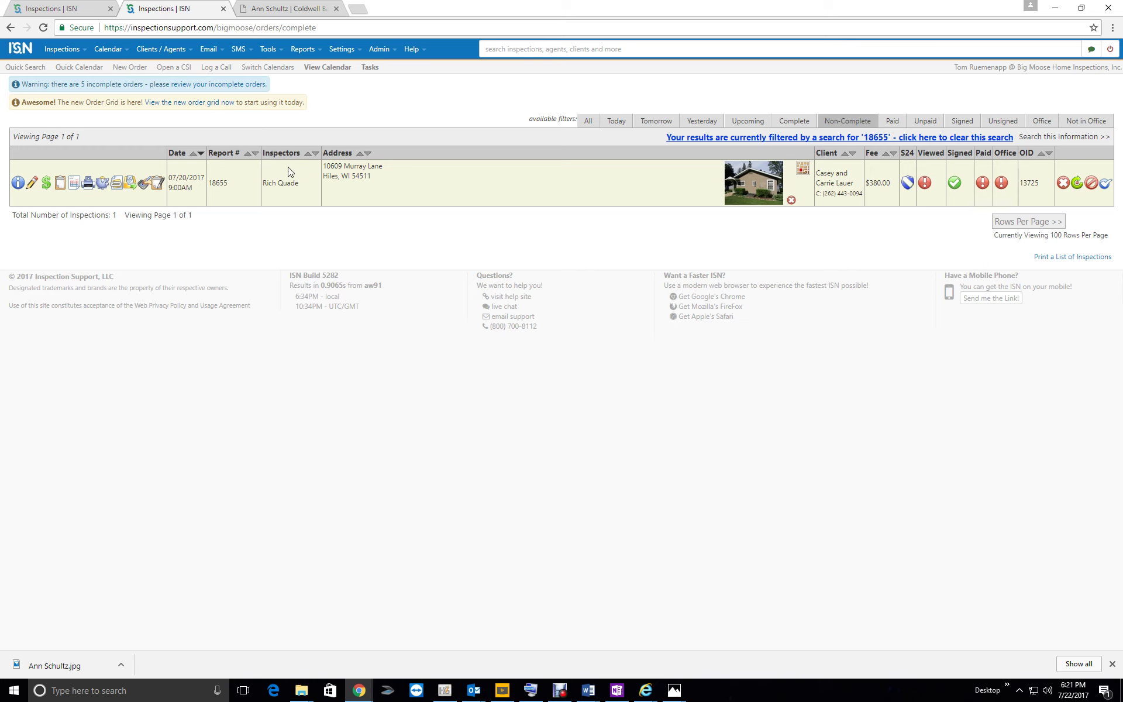
click(18, 183)
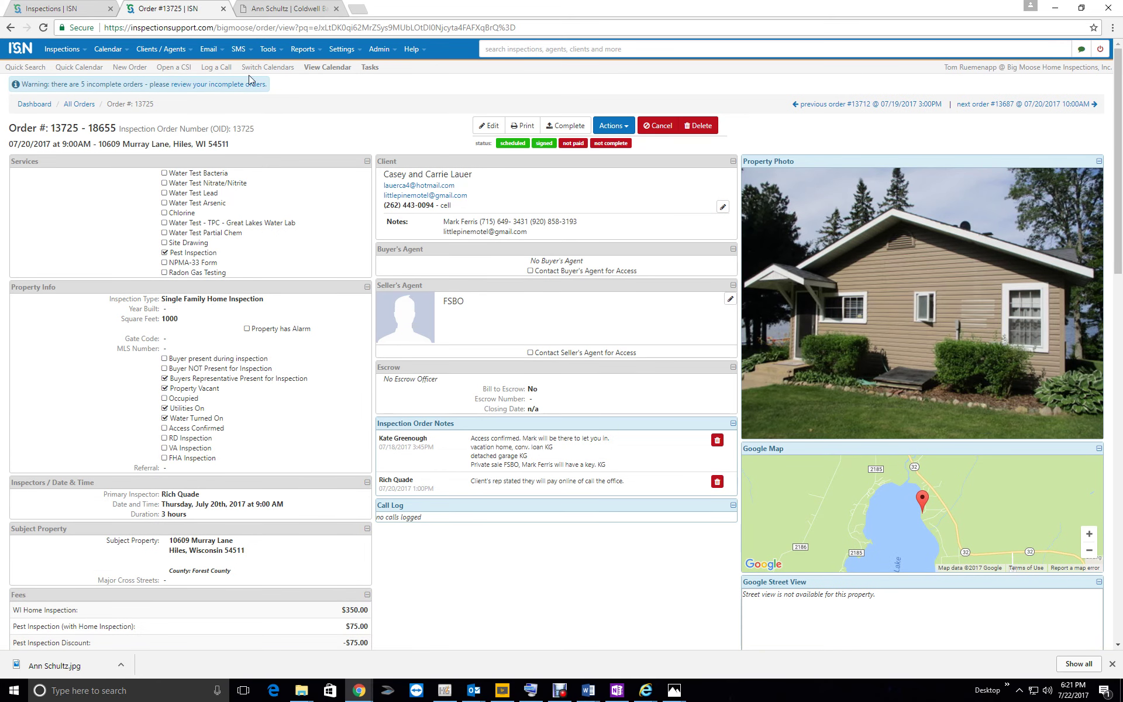
- Return to the inspections list and start Complete Inspection for order 13725
click(75, 53)
click(75, 74)
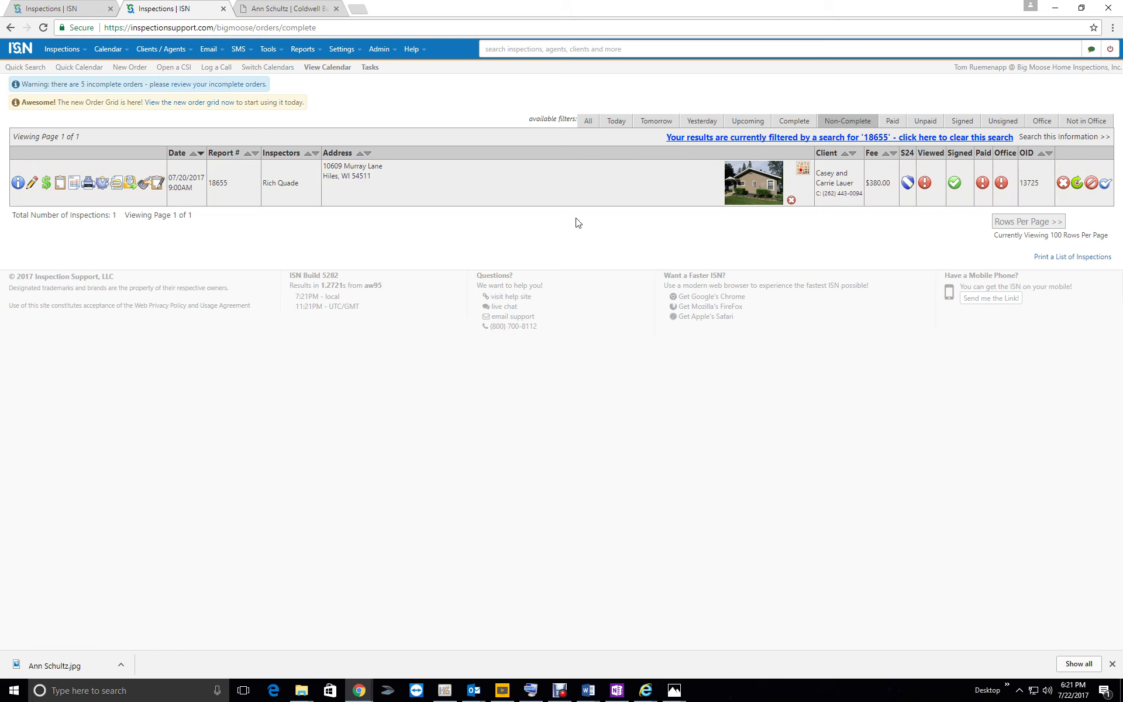
click(1103, 186)
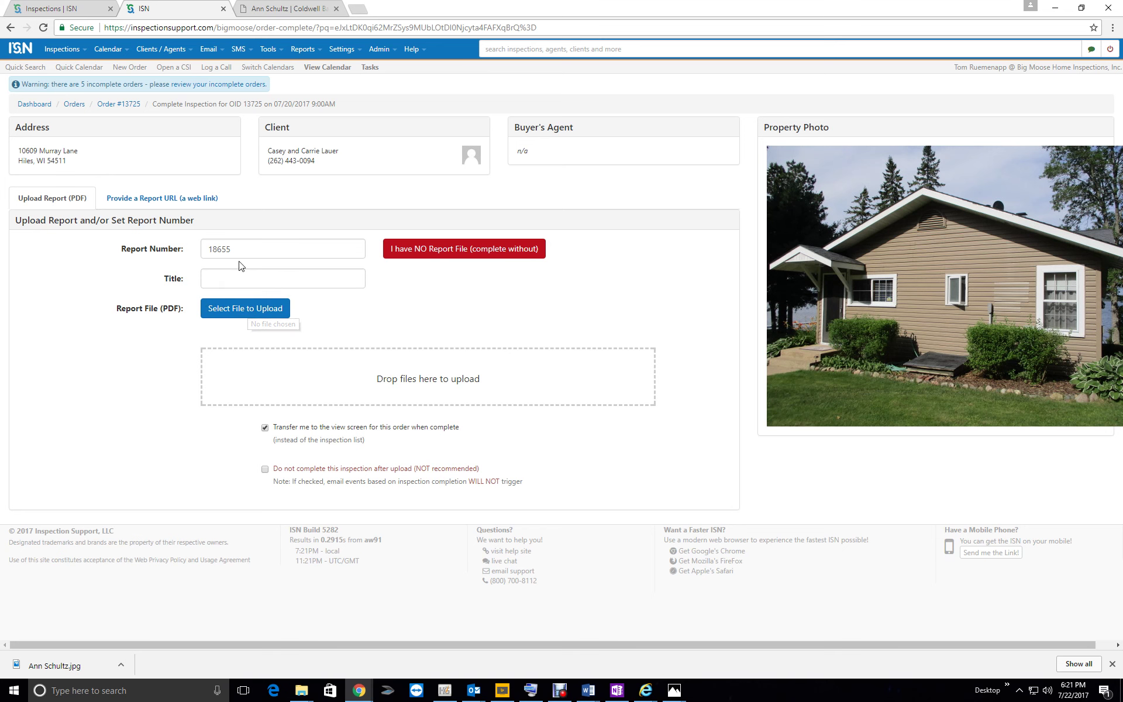
- Upload FullReportForUploadorPrintWithPictures PDF from Documents > HomeGauge > Reports > the inspection's folder
click(237, 310)
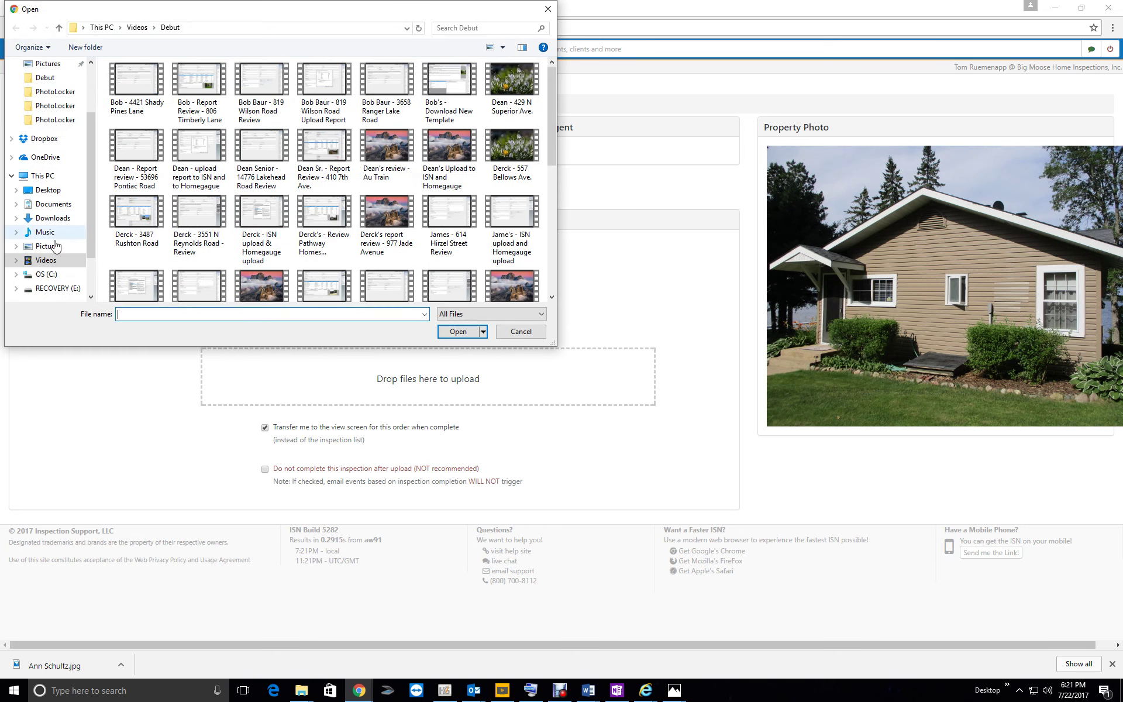
click(51, 205)
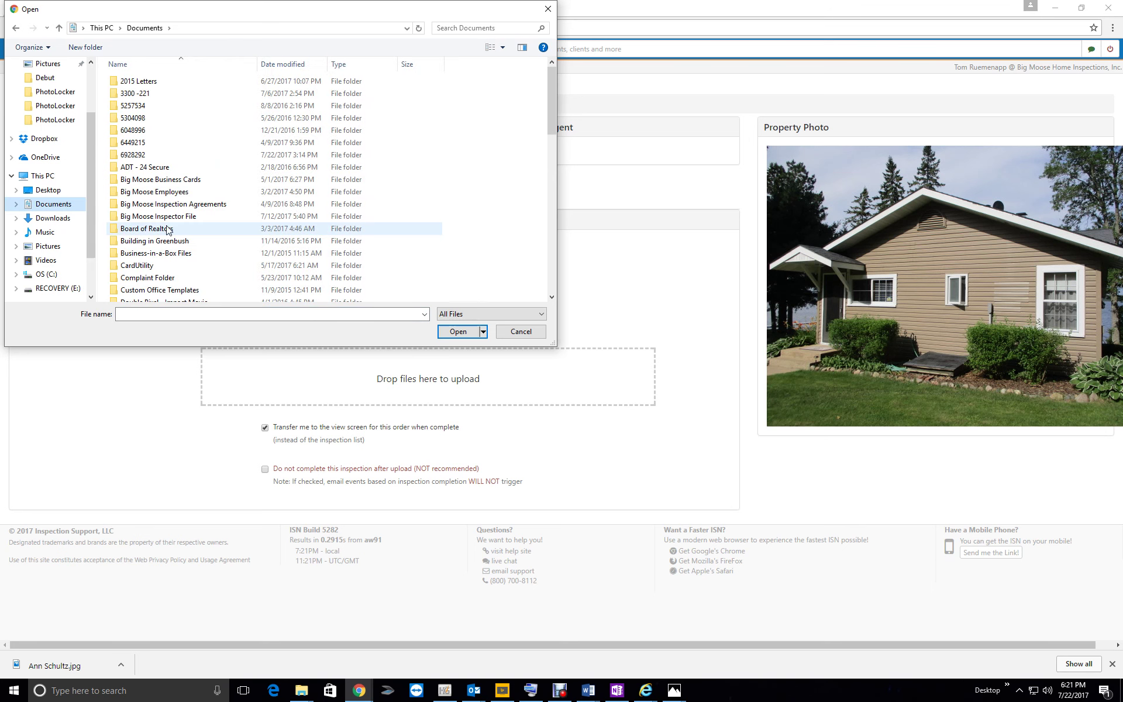
scroll(166, 260, down, 4)
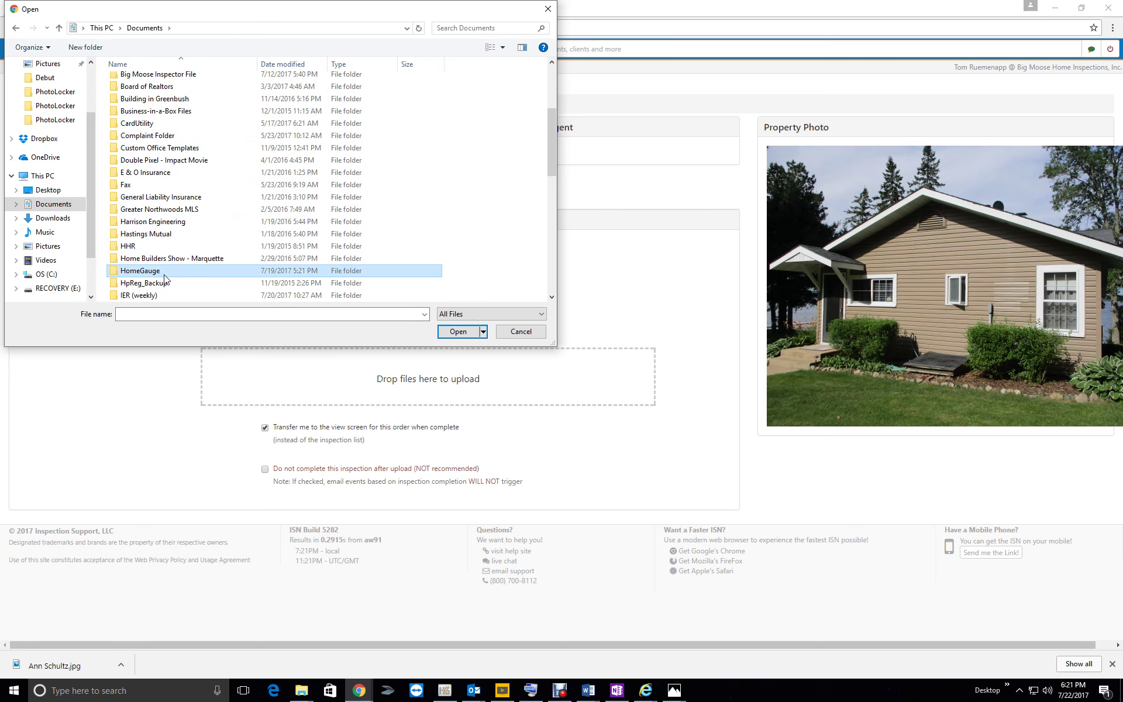
double_click(165, 270)
double_click(165, 258)
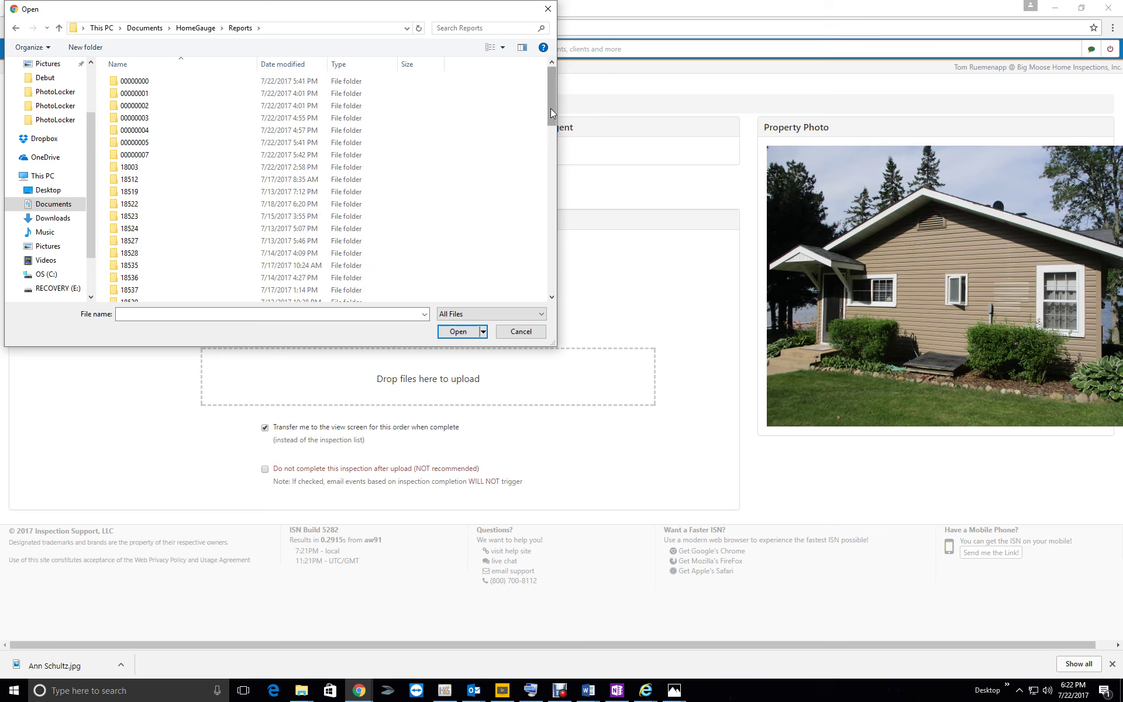
drag(550, 111, 517, 291)
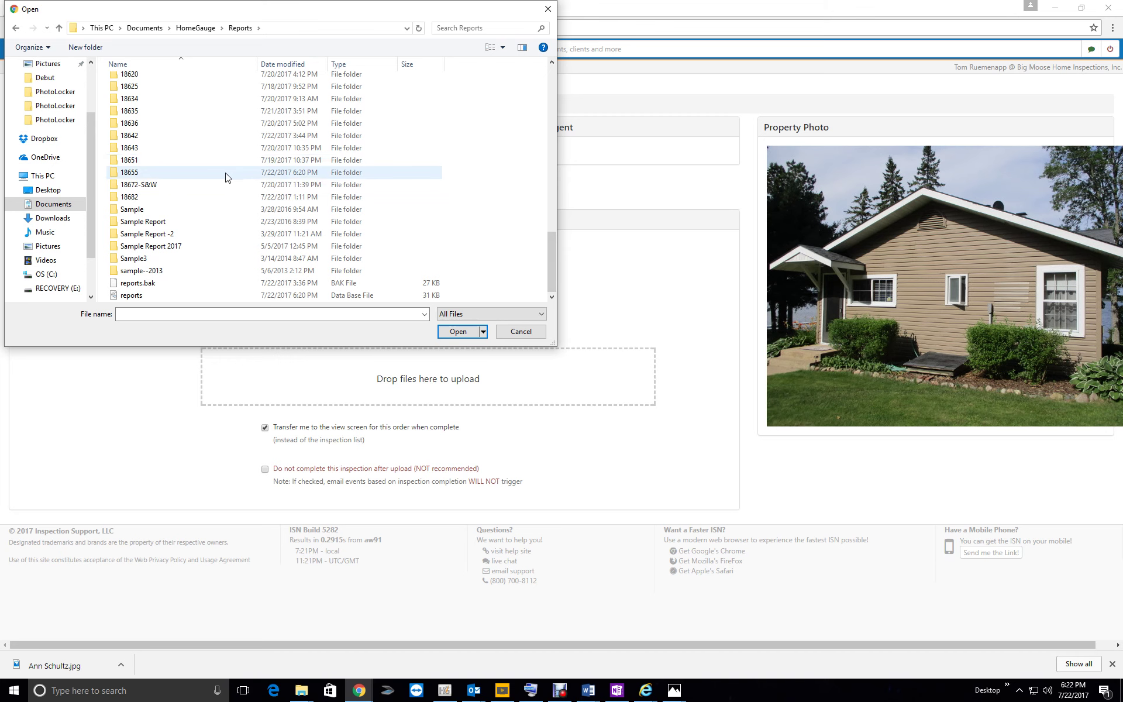
click(201, 177)
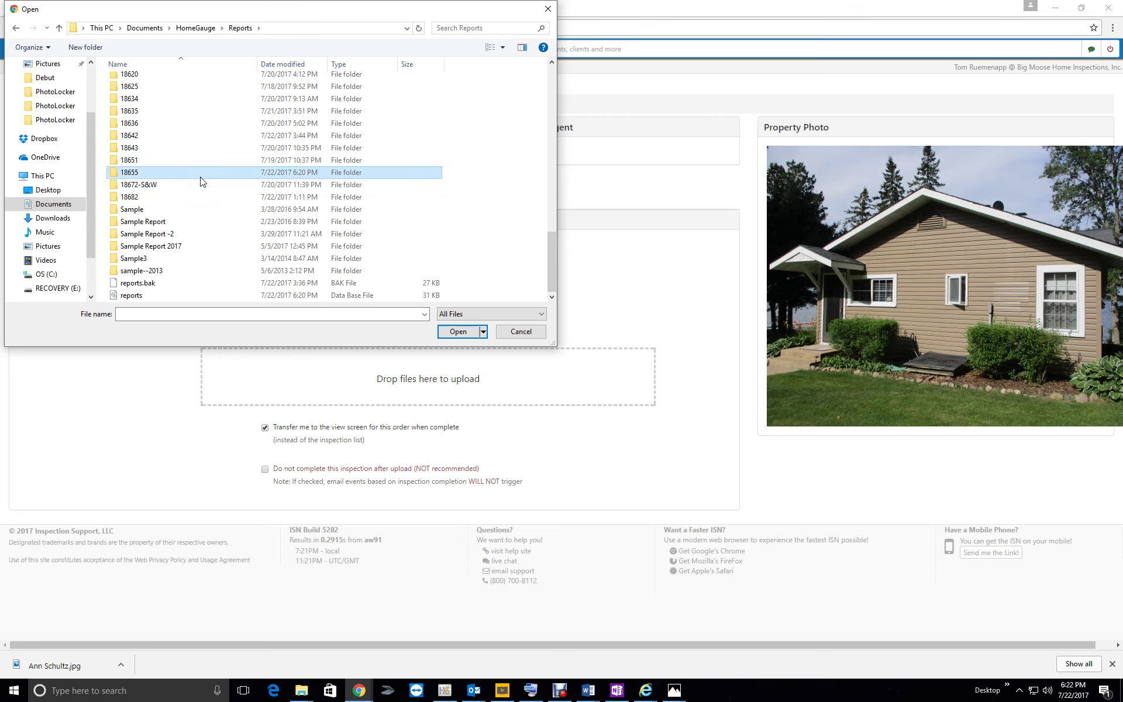
double_click(213, 179)
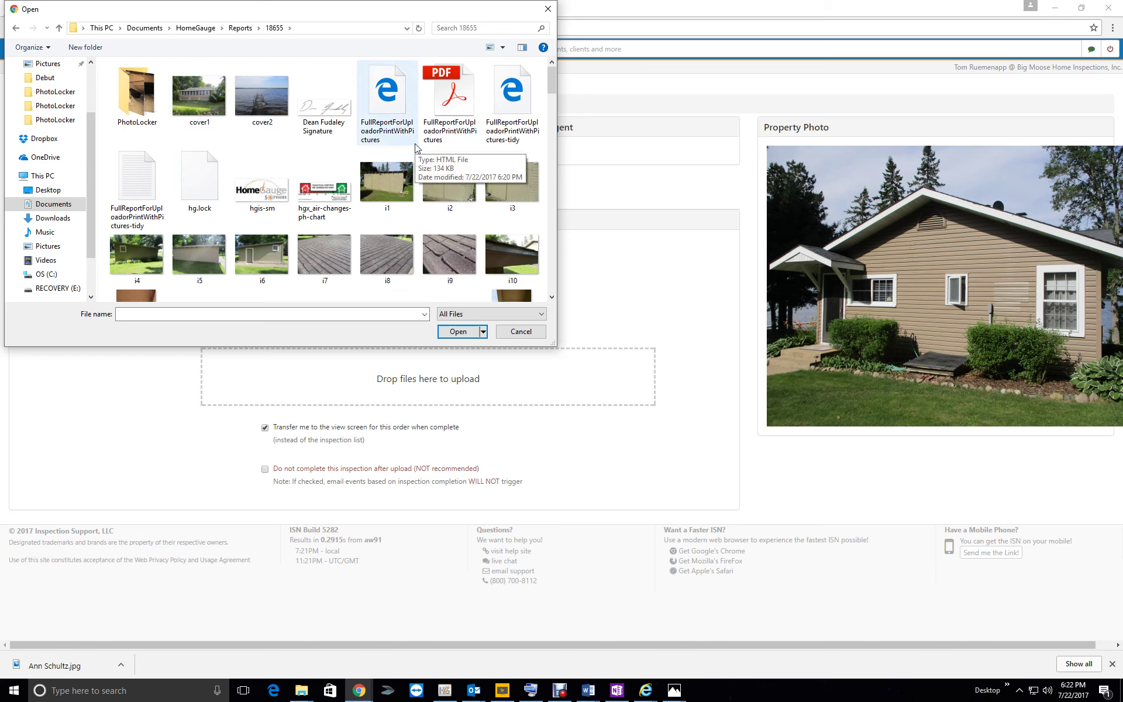
click(449, 98)
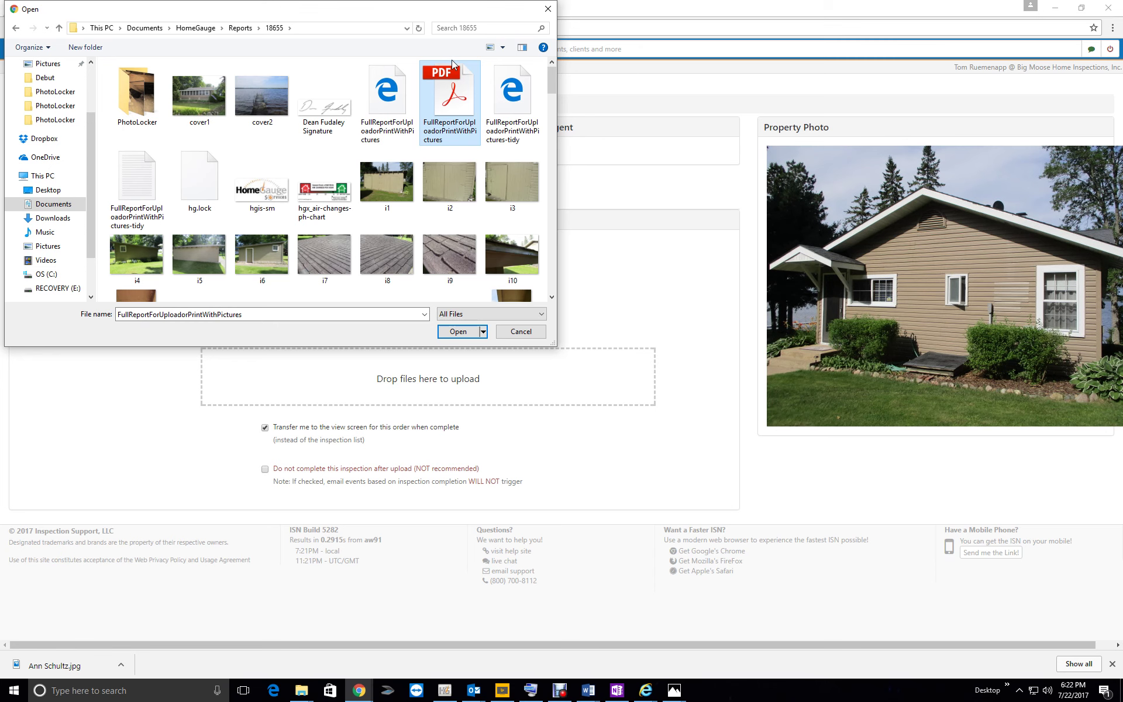
click(454, 330)
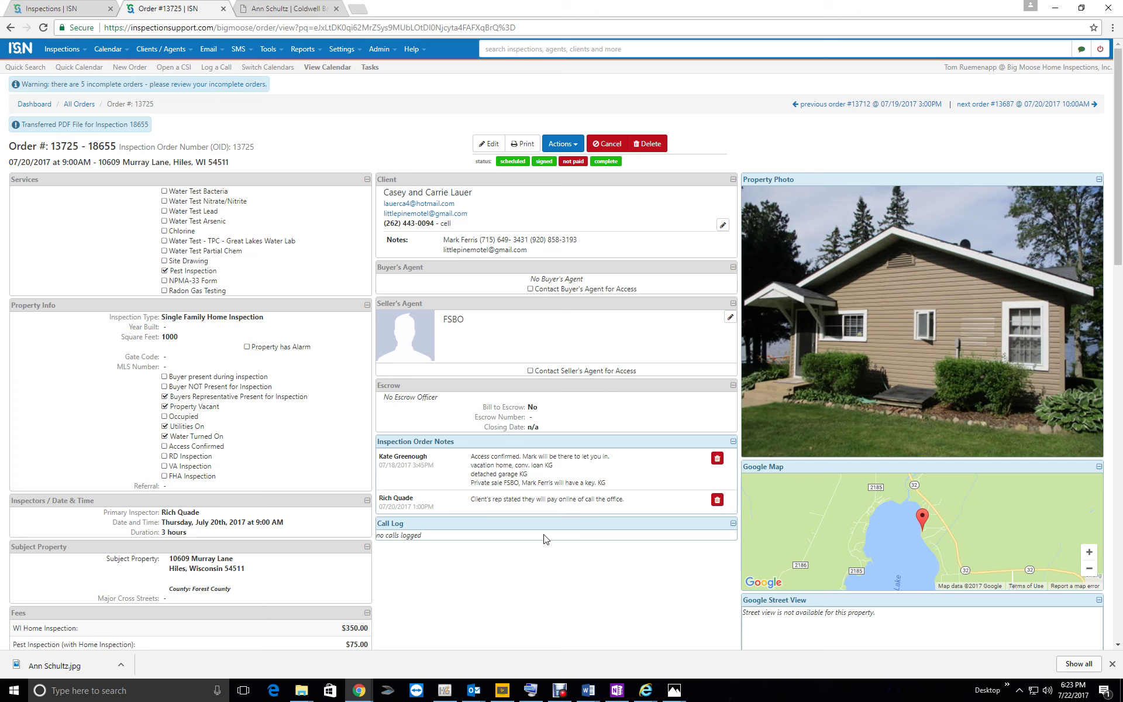
- List inspections of all statuses and open the report email page for 18655
scroll(496, 396, down, 15)
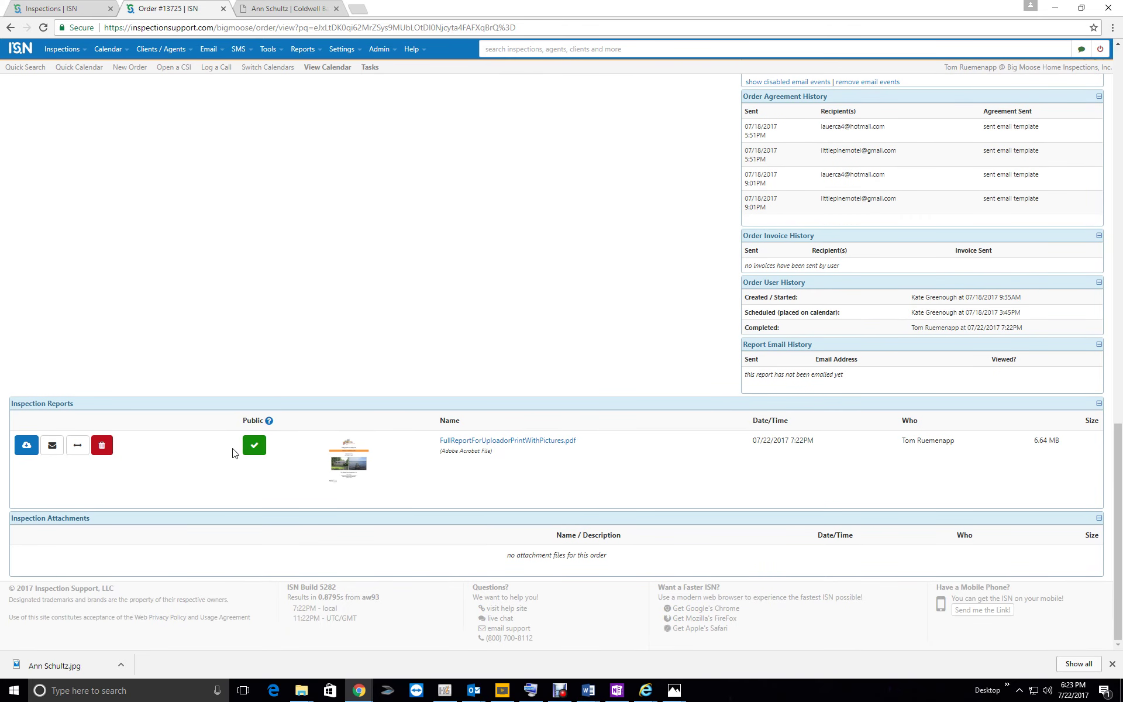
scroll(416, 413, up, 10)
scroll(416, 413, up, 3)
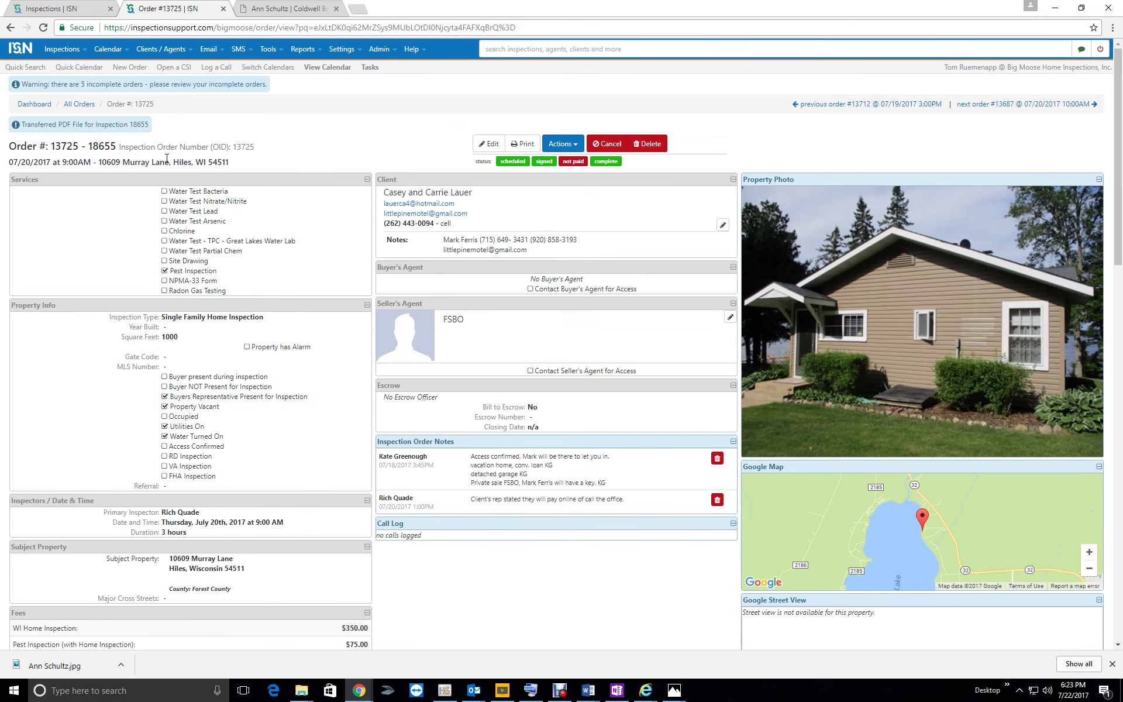
click(83, 72)
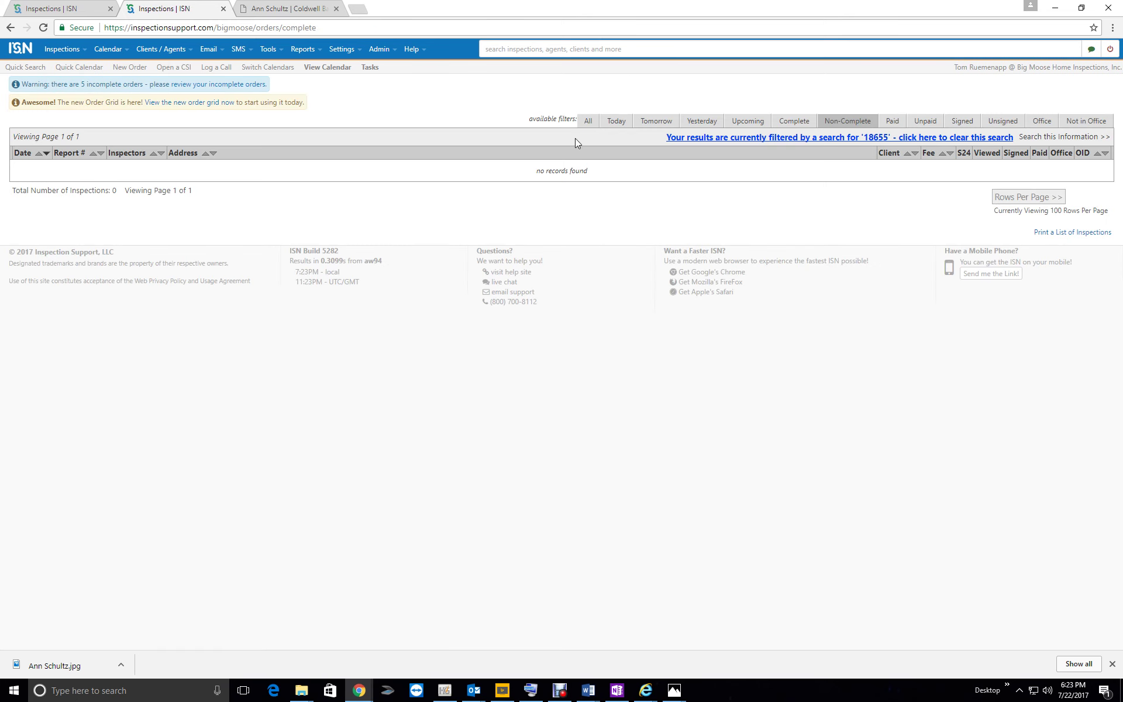
click(590, 121)
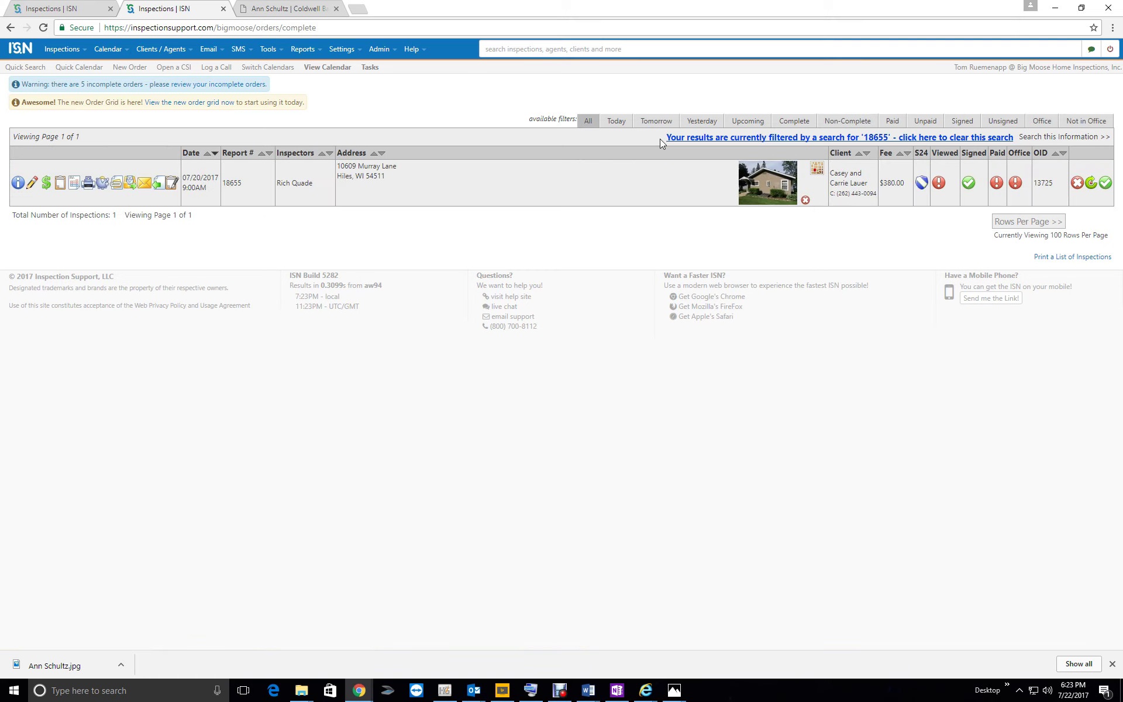
click(144, 183)
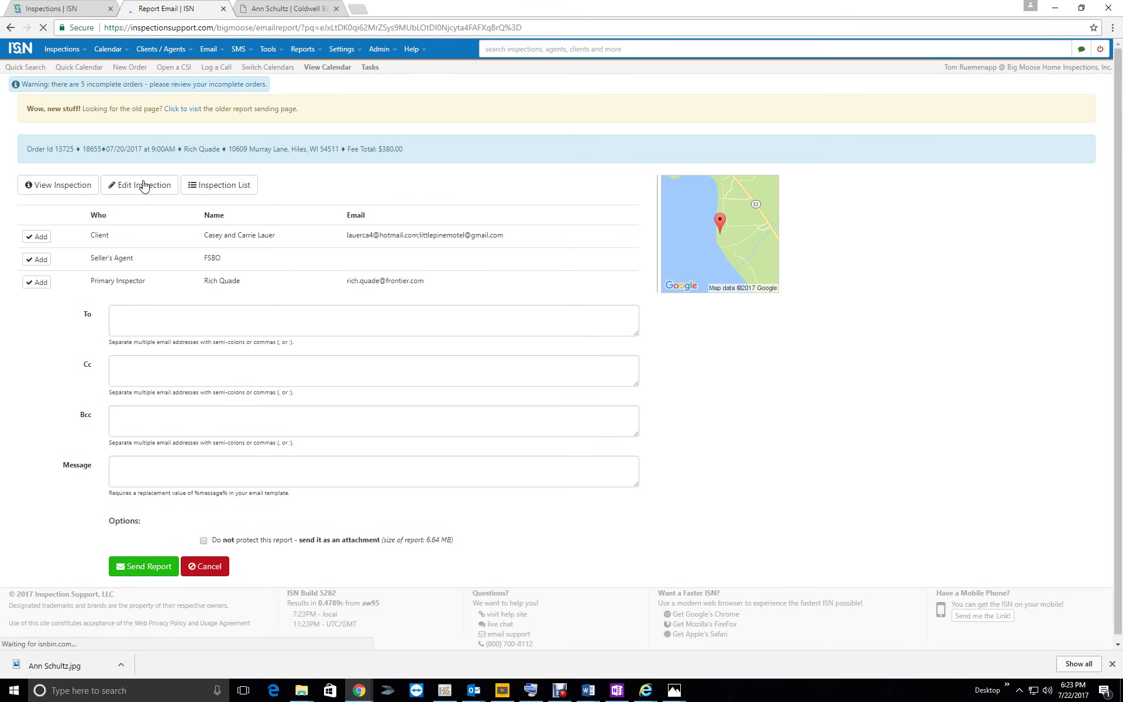
- Add the client's two addresses as recipients and send the order 13725 report
click(39, 236)
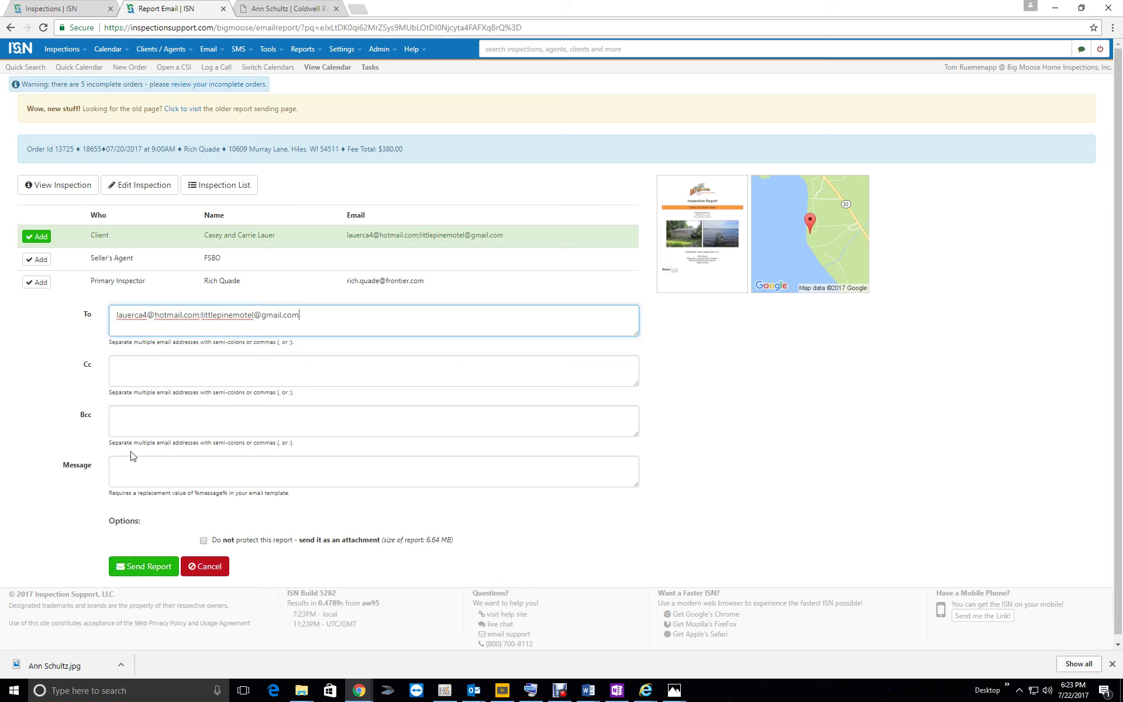
click(128, 566)
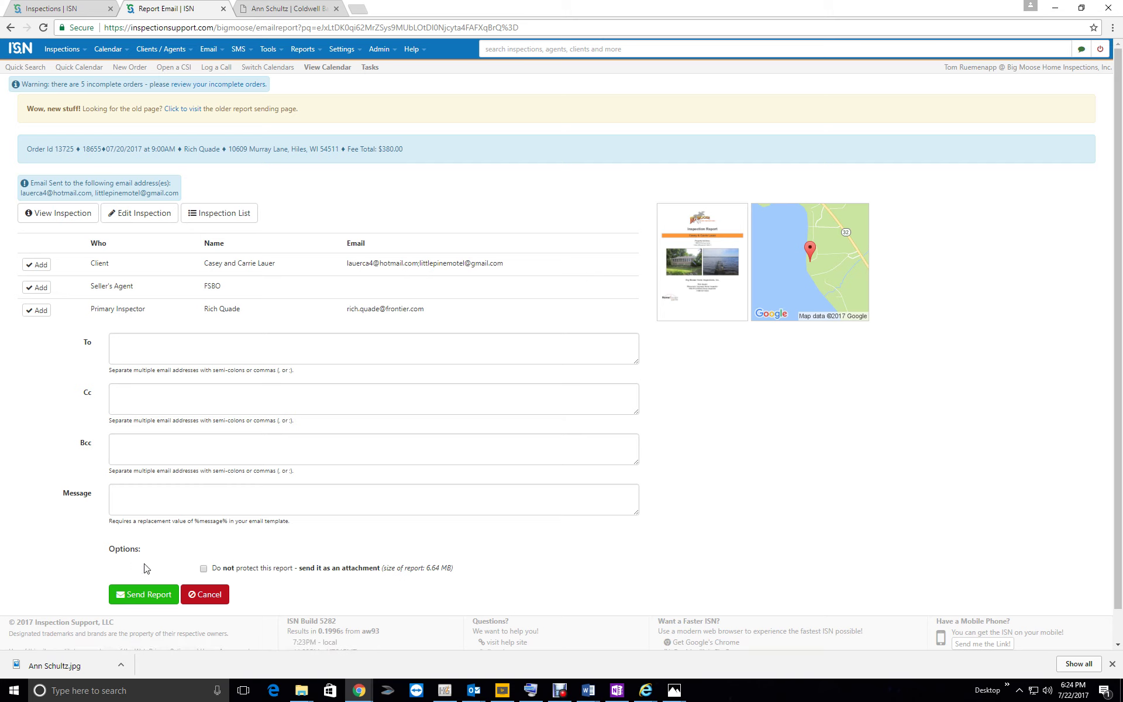
- Confirm ISN order 13725's Report Email History logs both report emails, then return to HomeGauge report 18655
mouse_move(65, 52)
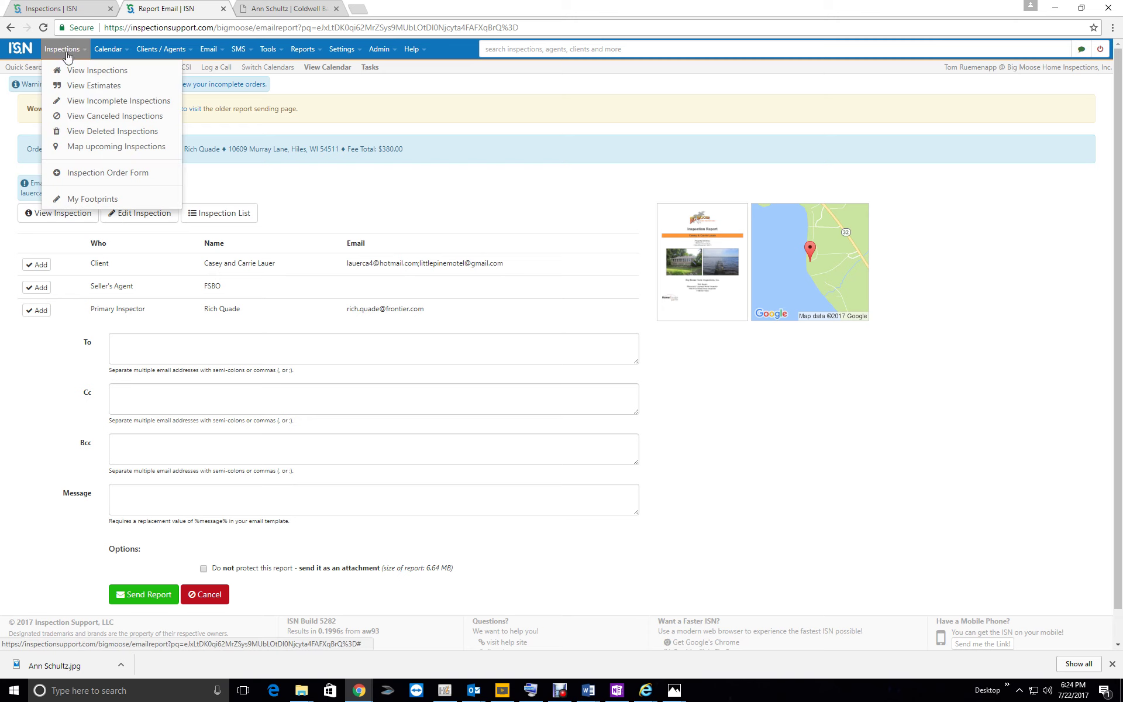
click(72, 75)
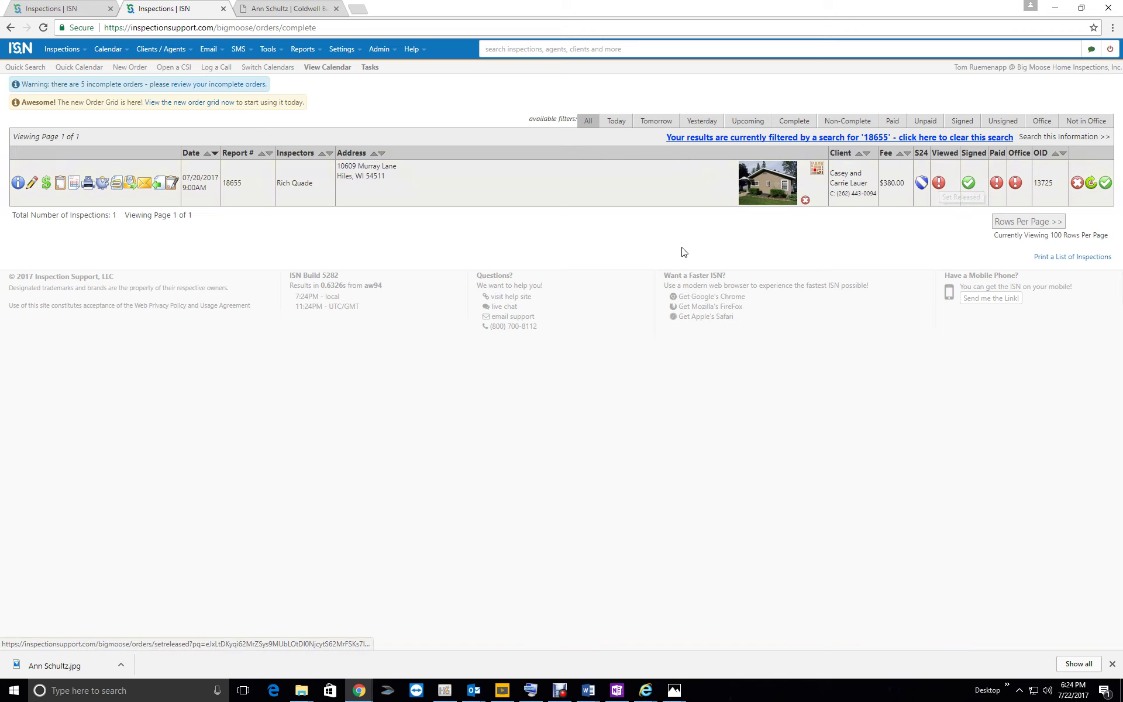
click(18, 182)
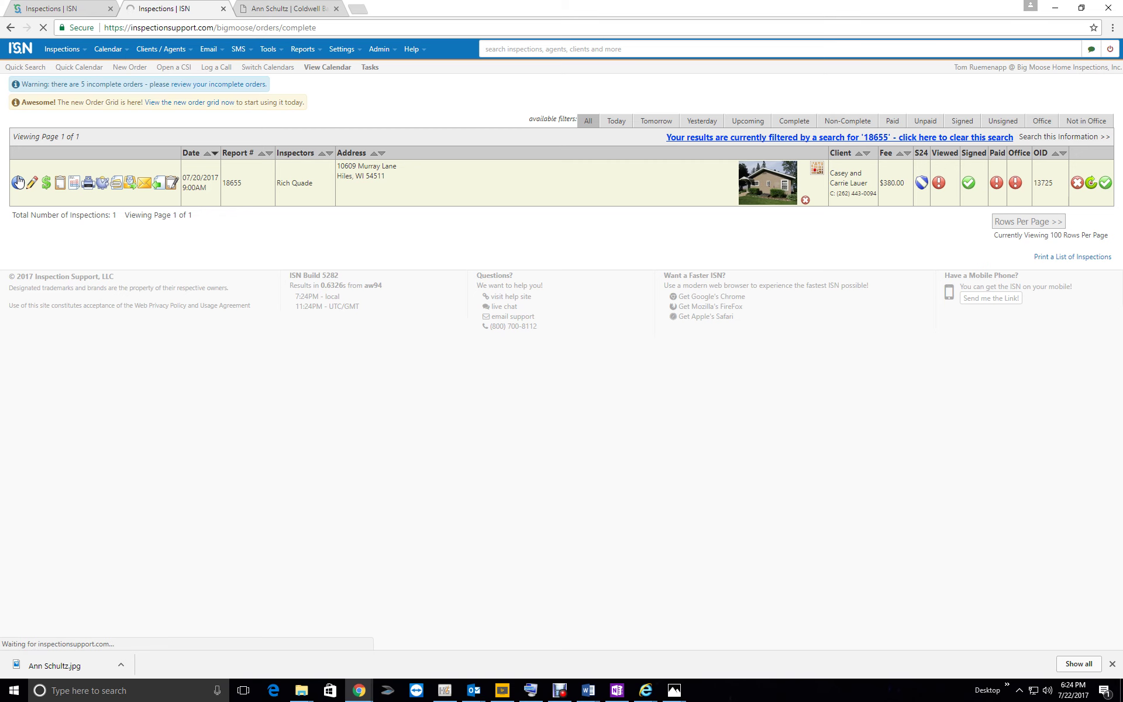
scroll(696, 409, down, 10)
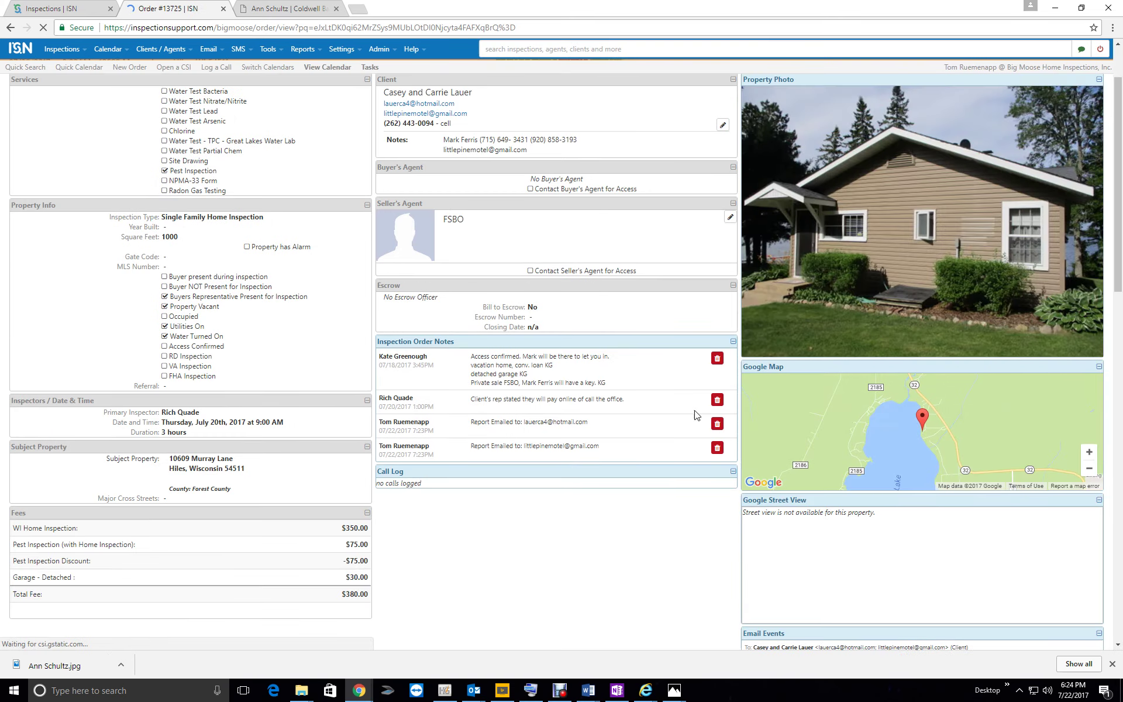
scroll(696, 414, down, 7)
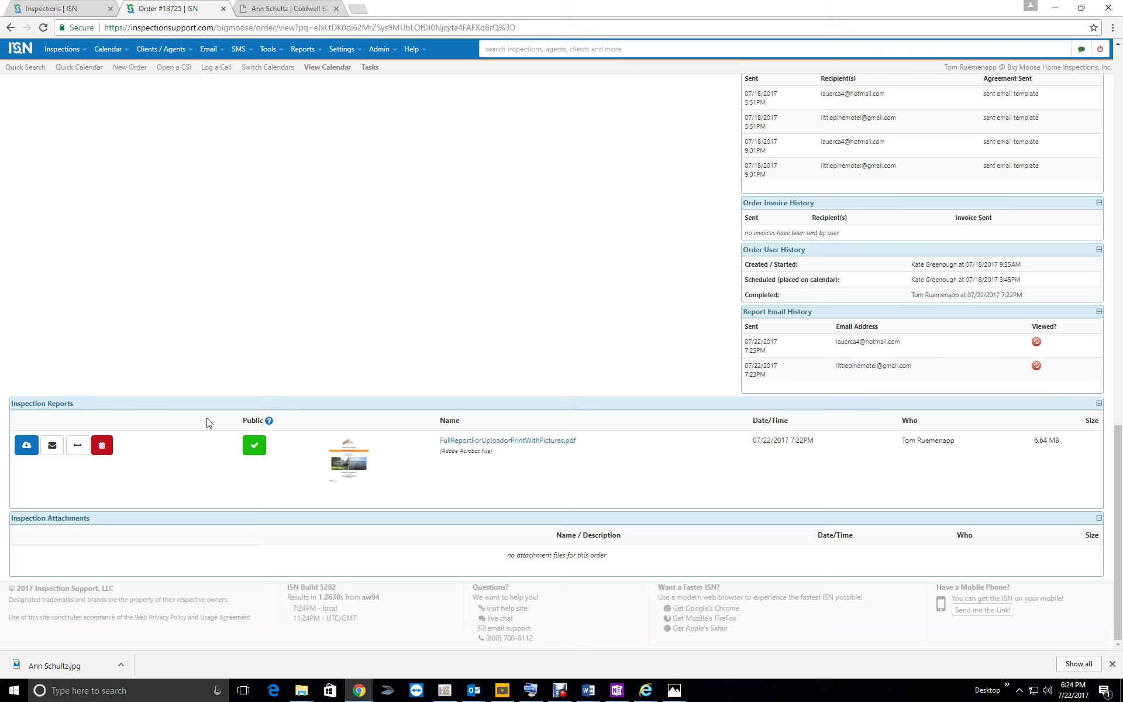
click(444, 690)
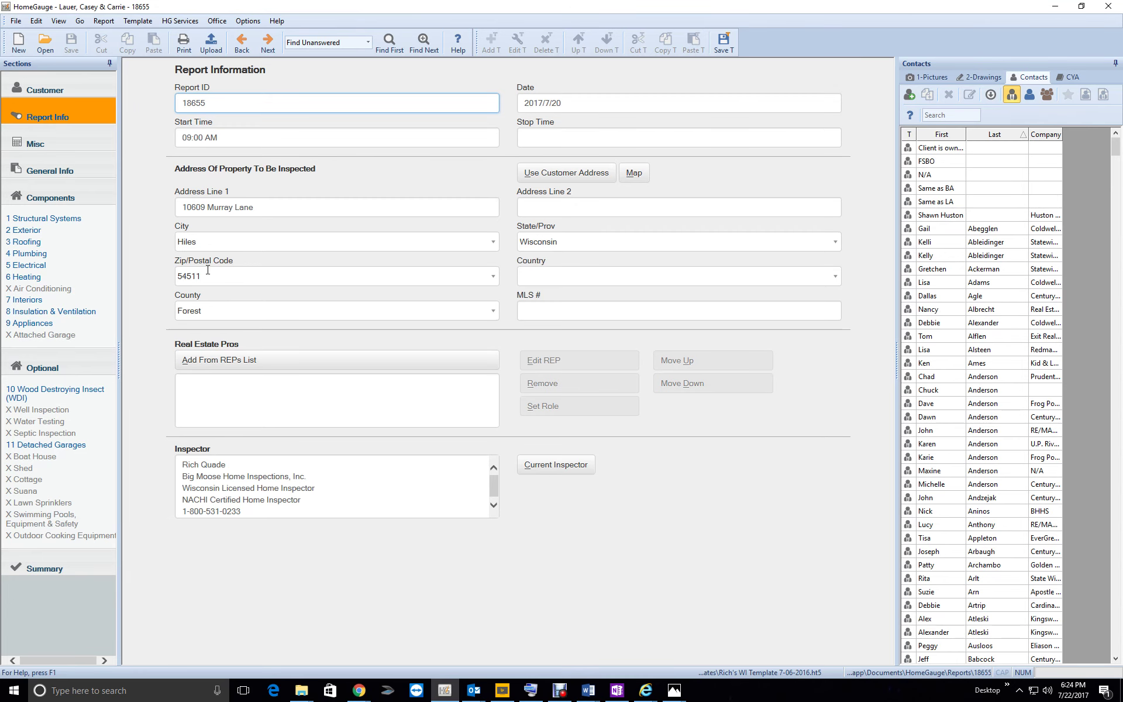
- Create the customer's HomeGauge Services online account with an automatically generated user name
click(202, 45)
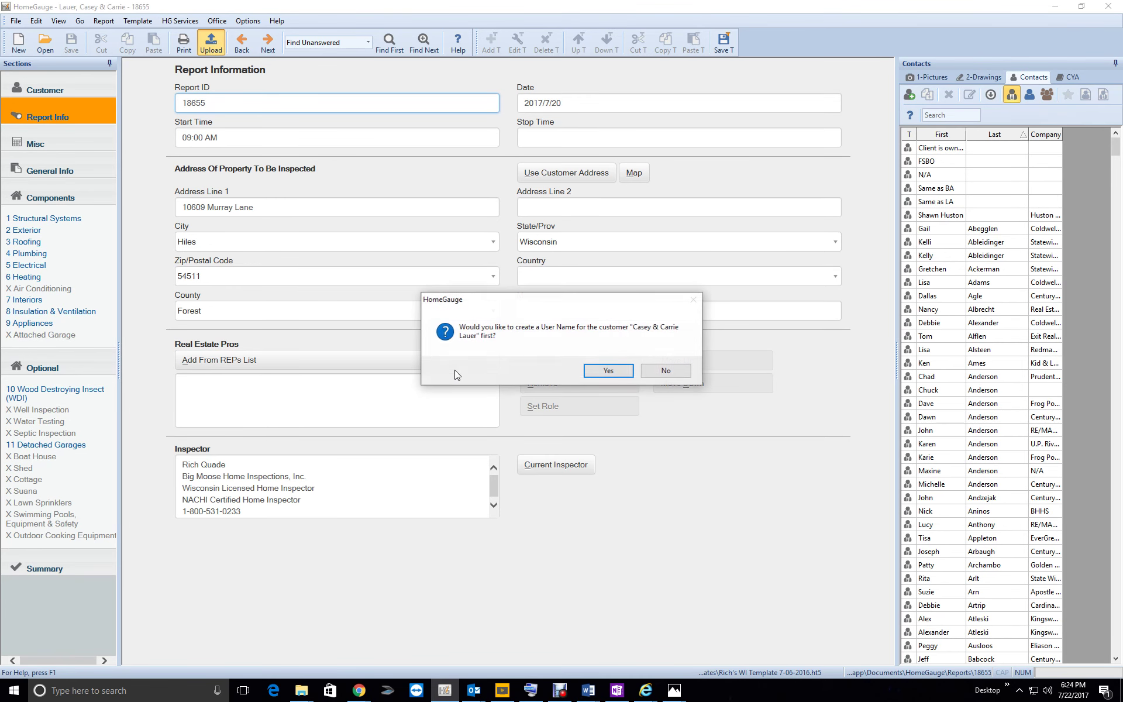
click(593, 369)
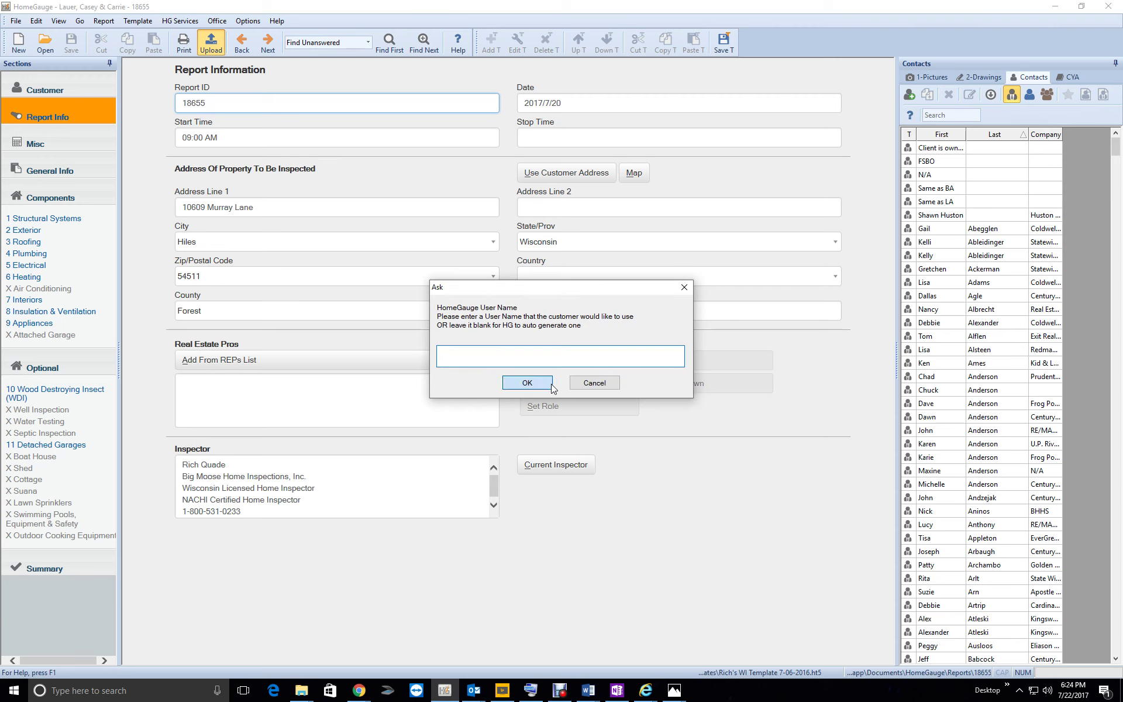
click(550, 385)
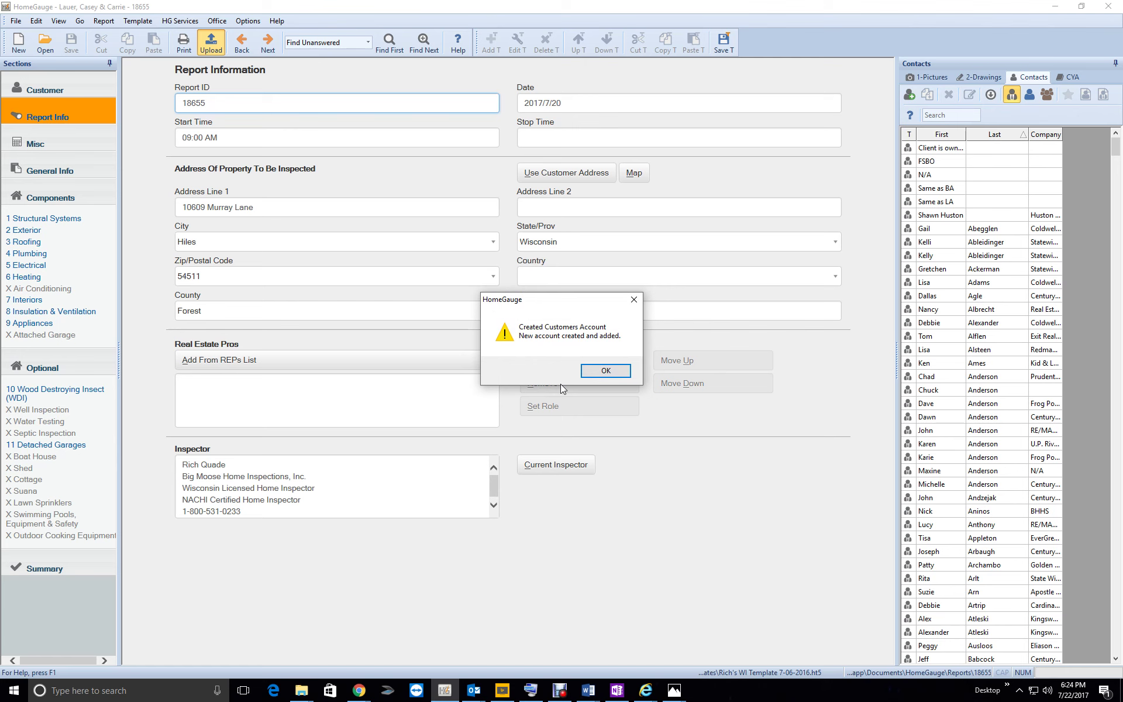
click(598, 373)
- Preview the Full Report For Upload or Print With Pictures document, leaving its settings unchanged
click(538, 314)
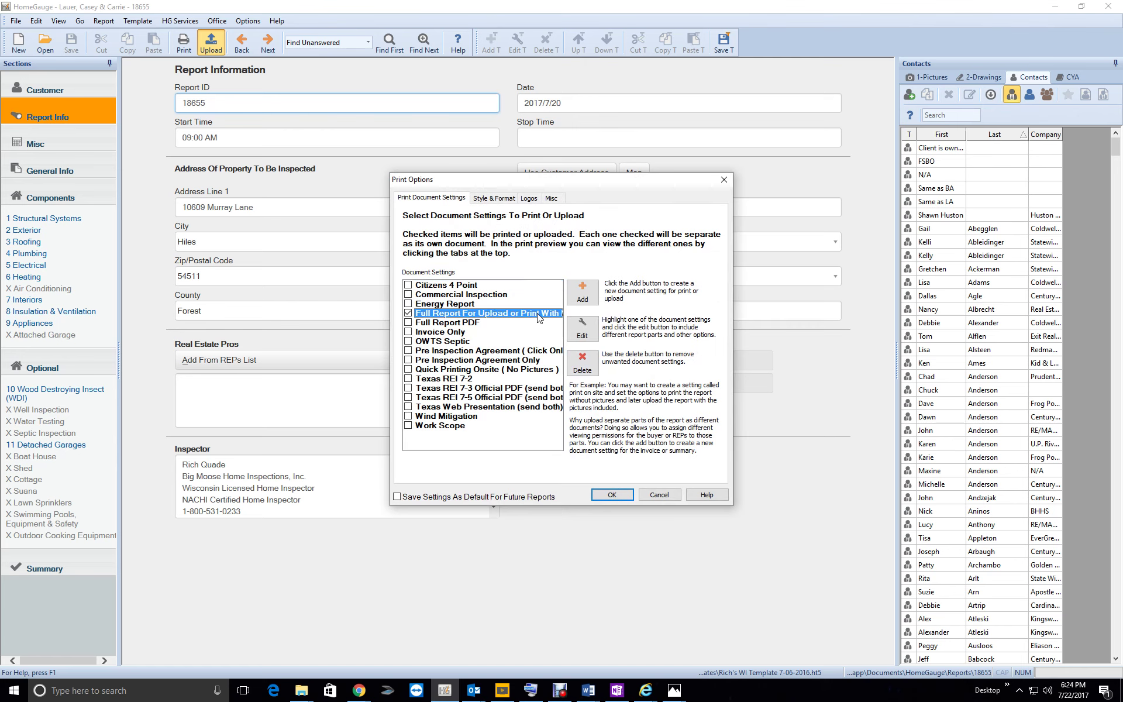
click(582, 329)
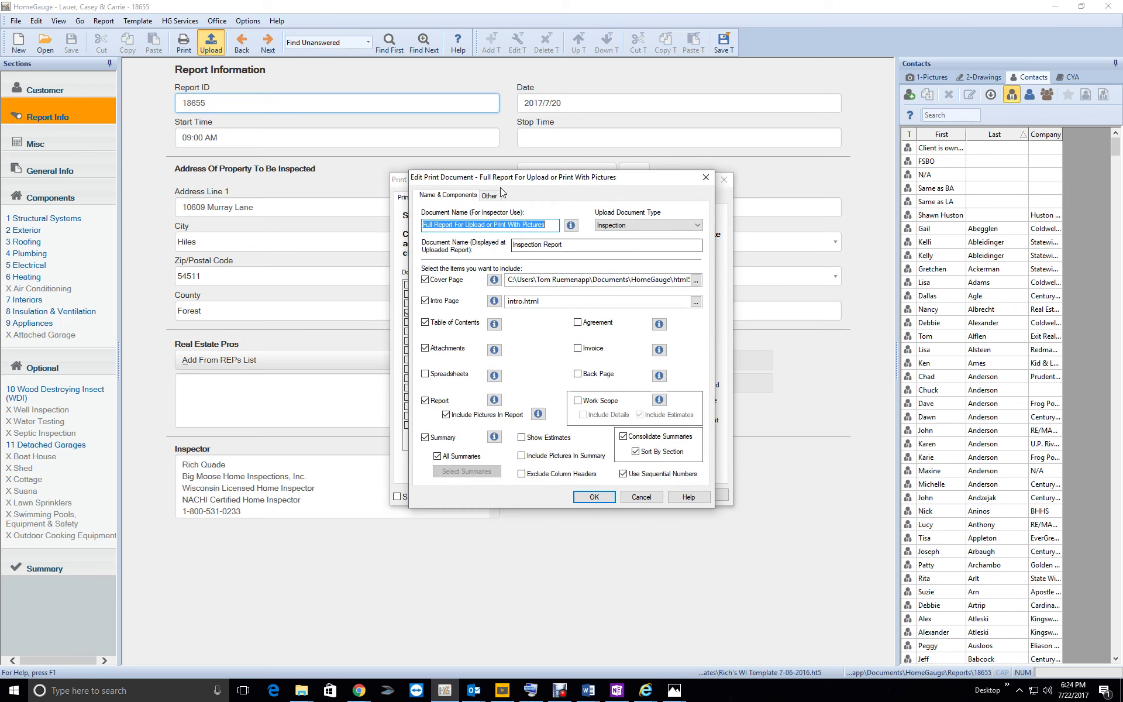
click(489, 196)
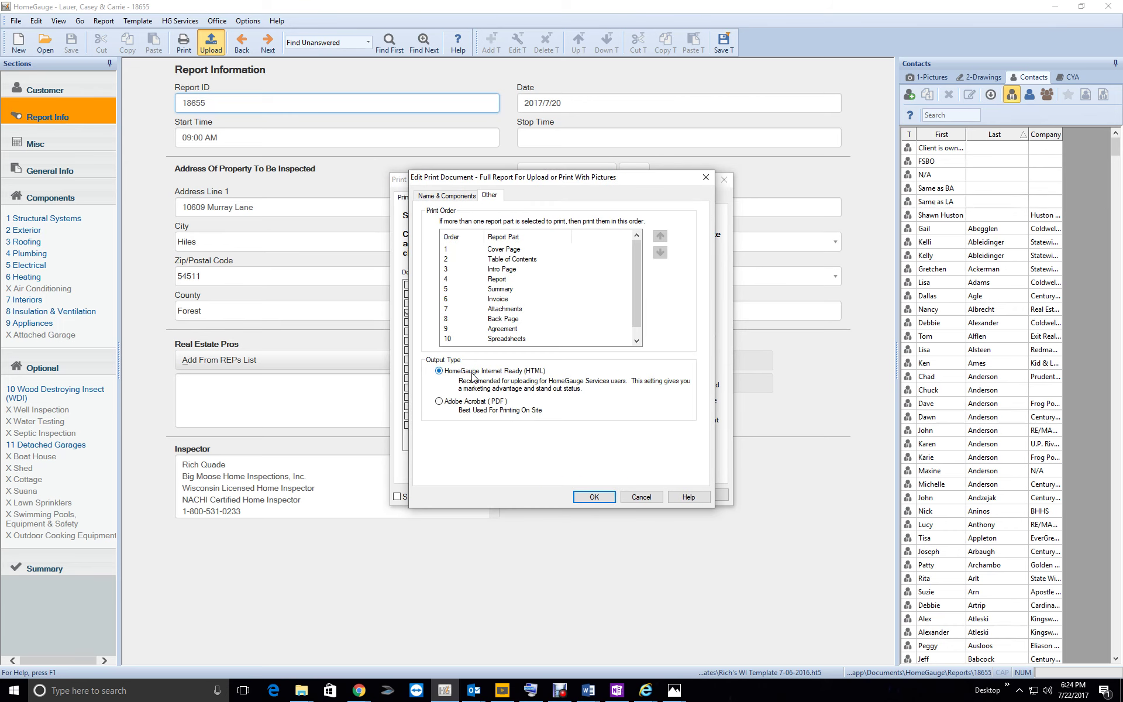
click(593, 497)
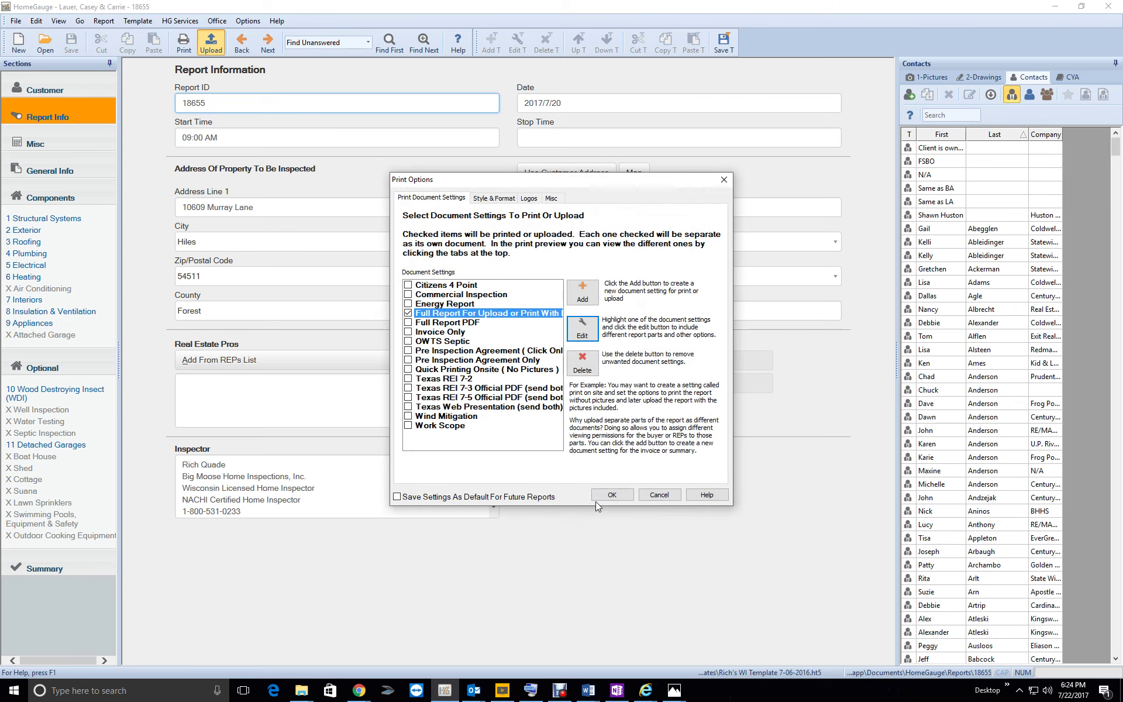
click(595, 497)
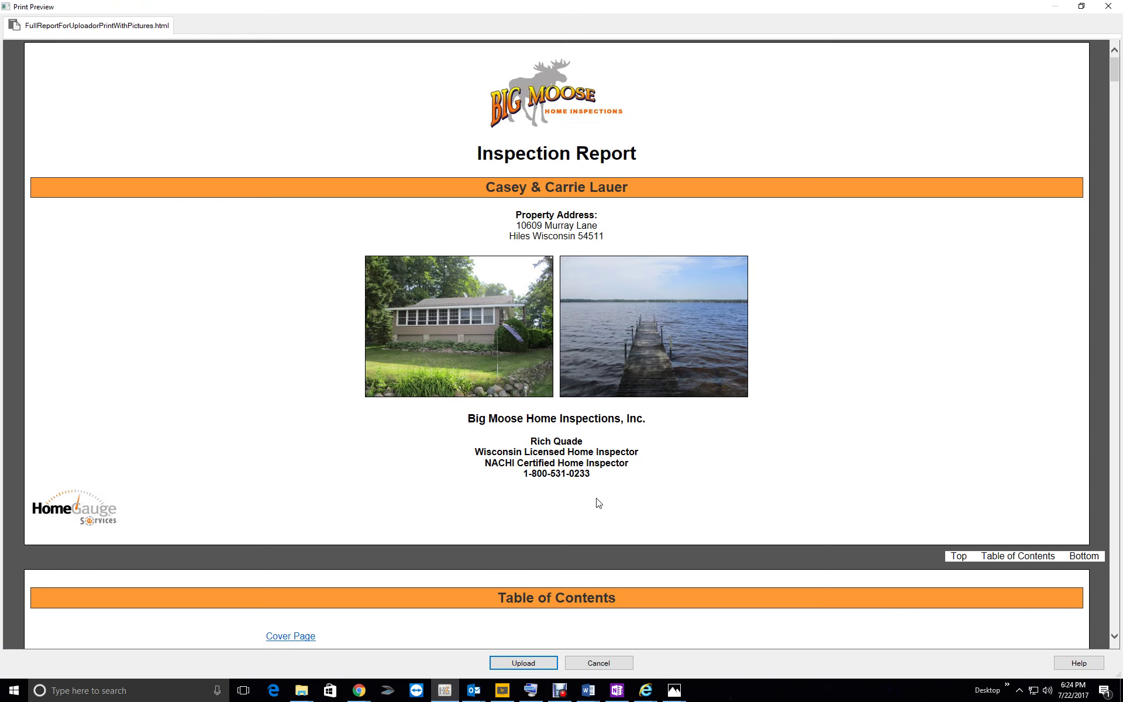
- Upload the previewed report to HomeGauge Services and choose to send notification emails now
click(523, 661)
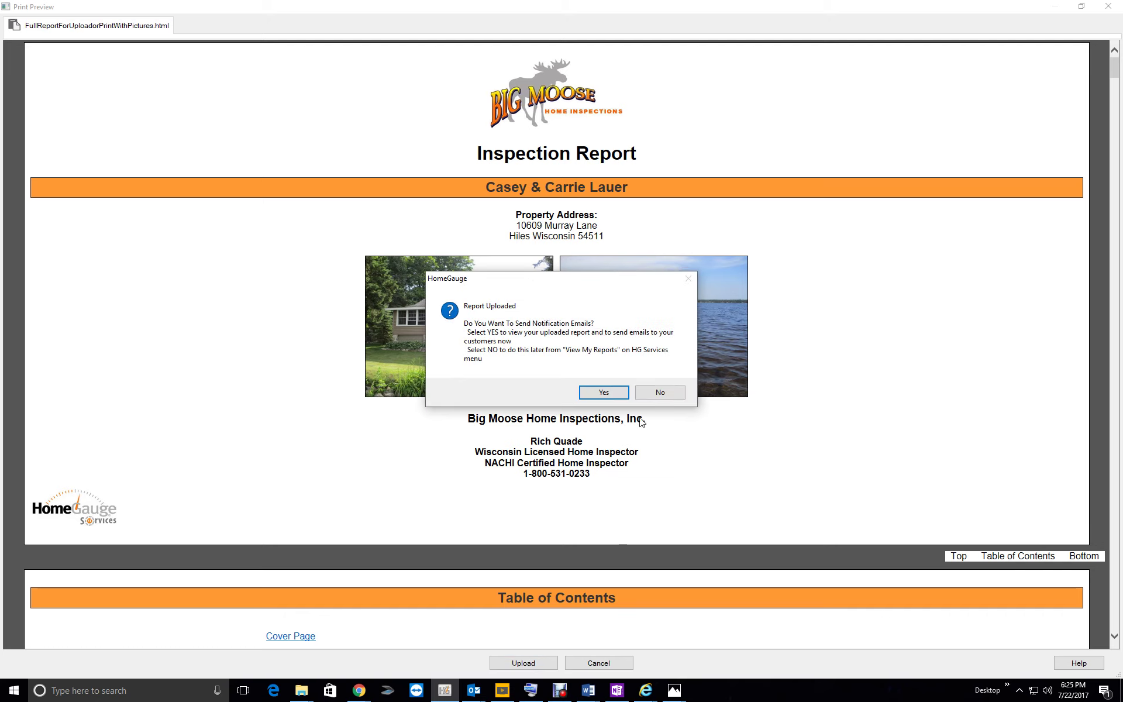
click(606, 390)
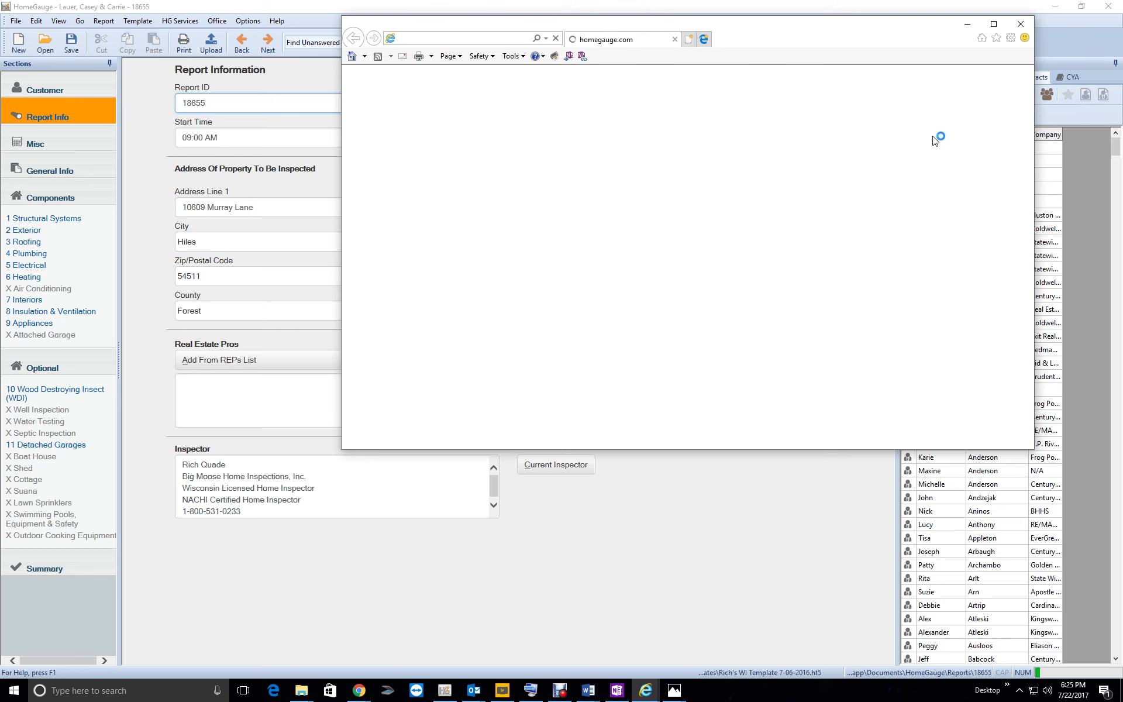
click(993, 23)
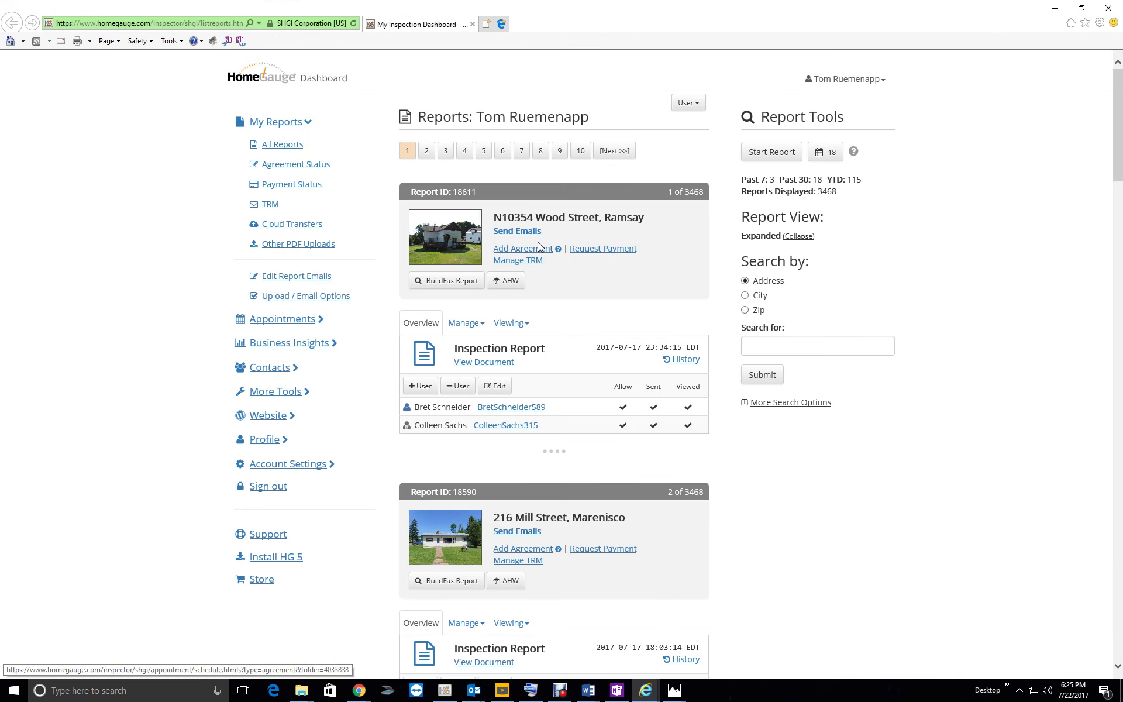
click(689, 103)
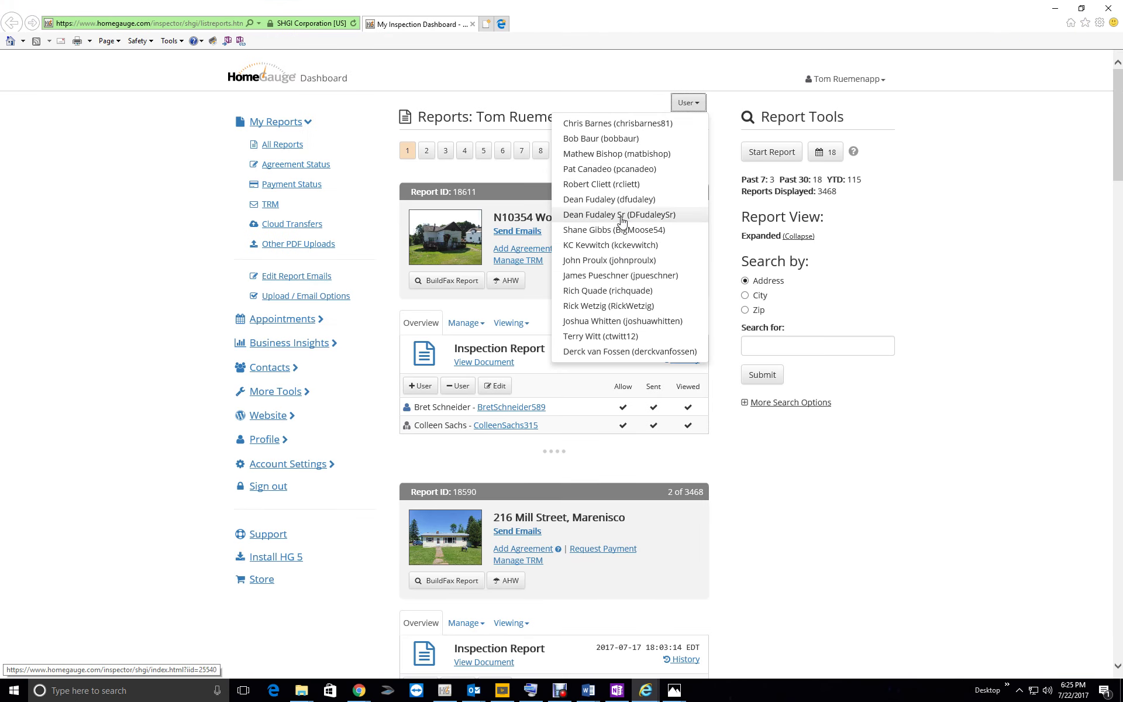
click(613, 290)
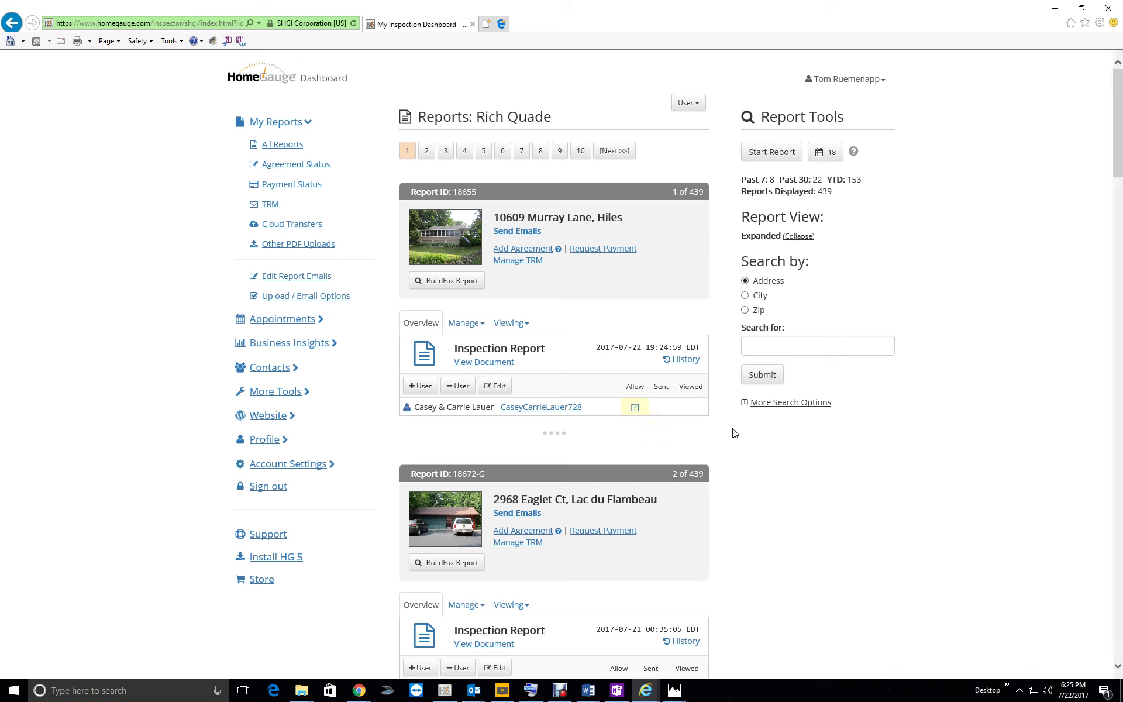
click(525, 233)
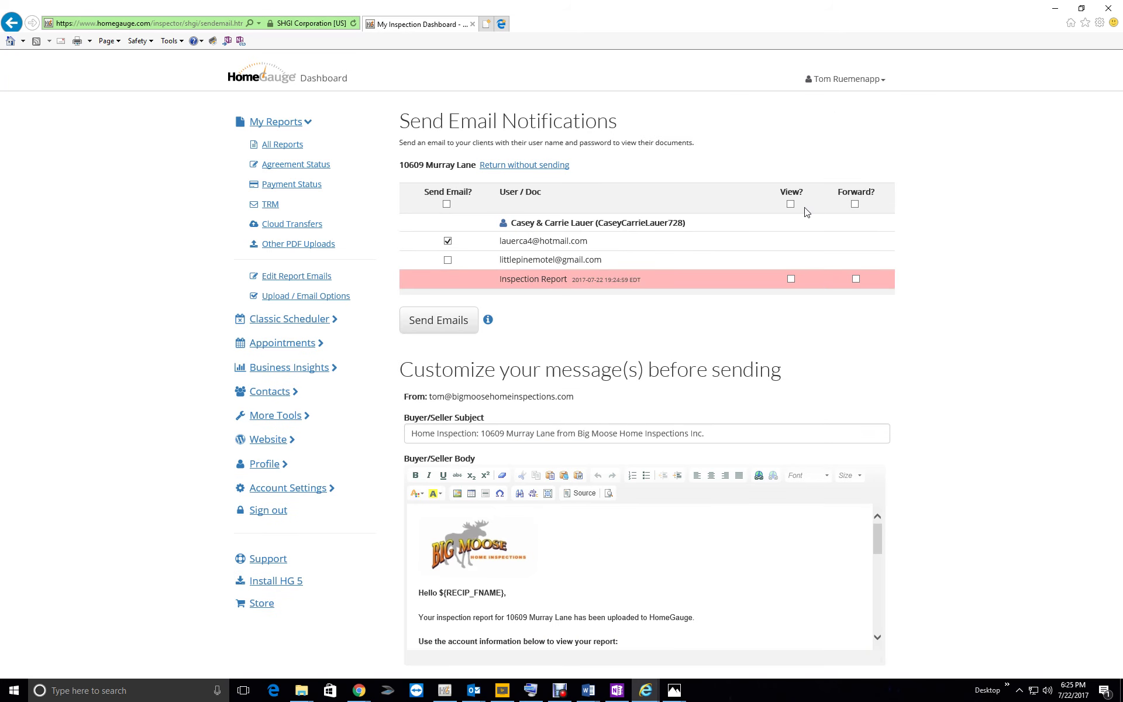
- Allow View and Forward of the Inspection Report, add the second client address, and return without sending
click(790, 204)
click(850, 206)
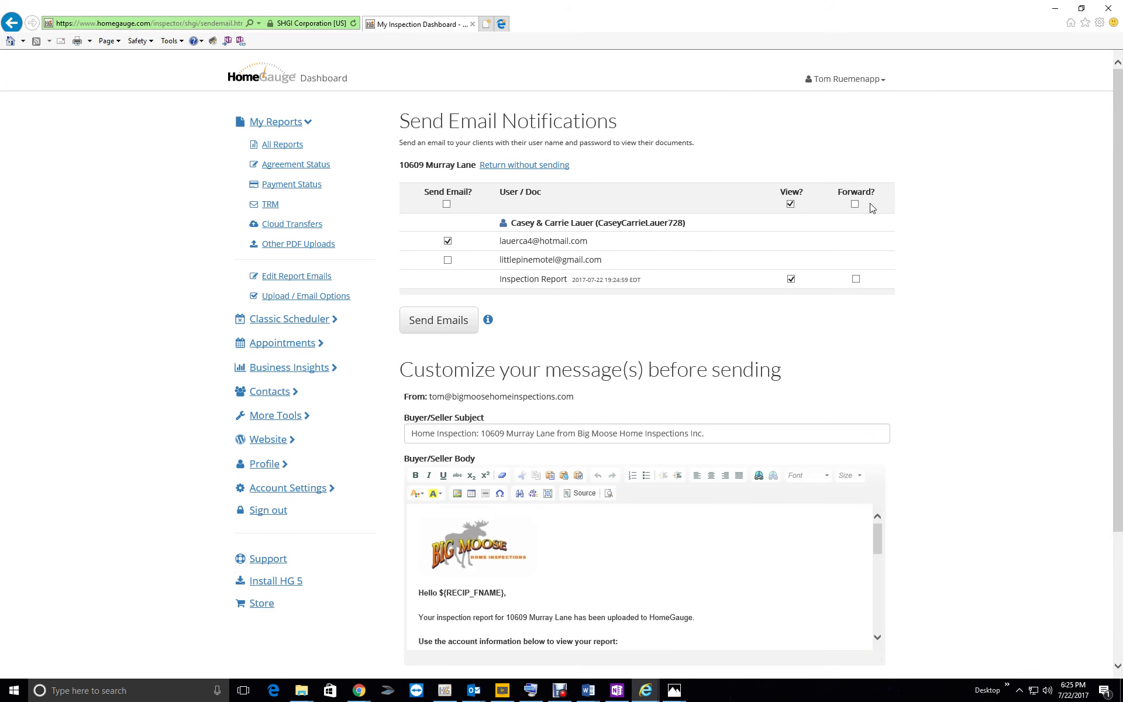
click(854, 205)
click(448, 260)
click(448, 261)
click(530, 167)
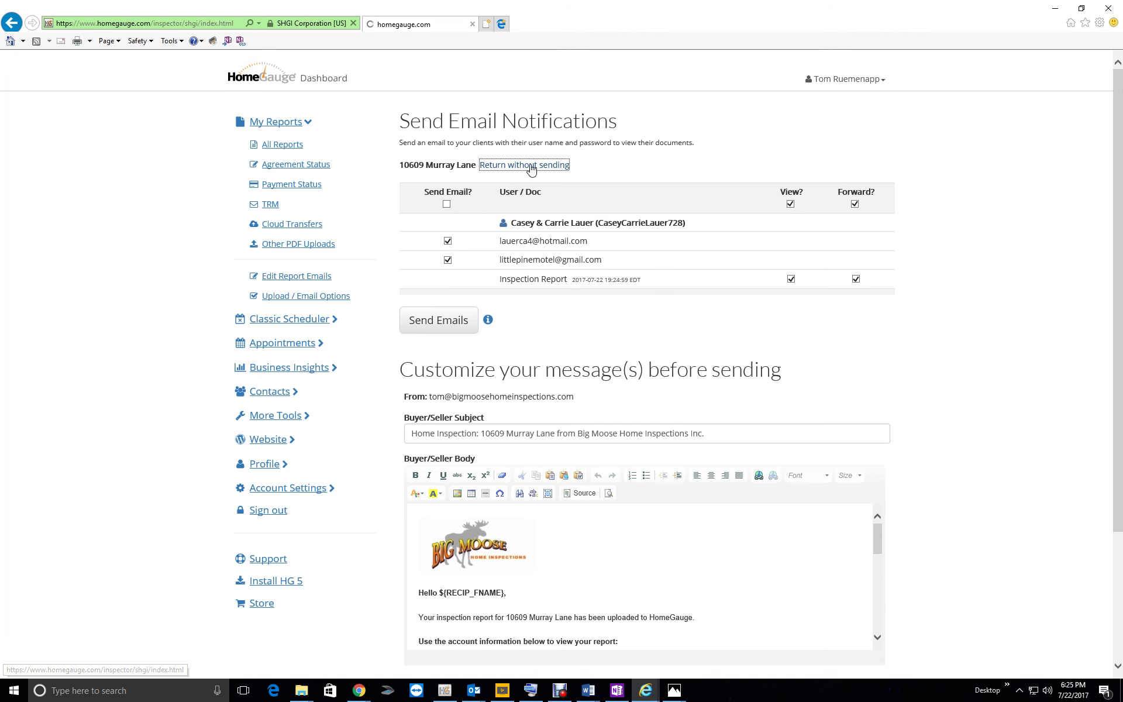